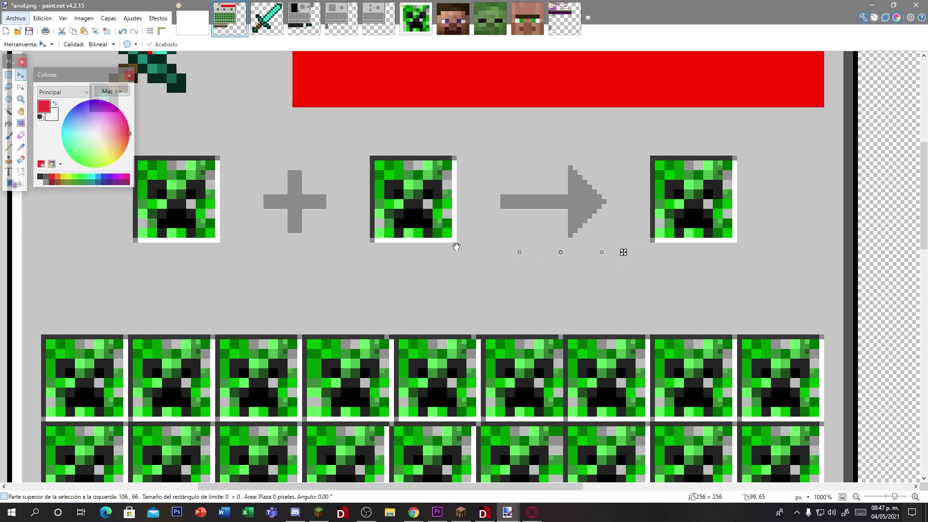
- Cover the shaft of the grey arrow in anvil.png with pasted strips of the creeper-face texture
{"action": "left_click_drag", "start_coordinate": [562, 235], "coordinate": [574, 206]}
{"action": "key", "text": "ctrl+v"}
{"action": "scroll", "coordinate": [625, 225], "scroll_direction": "up", "scroll_amount": 4}
{"action": "key", "text": "ctrl+v"}
{"action": "left_click_drag", "start_coordinate": [73, 75], "coordinate": [42, 201]}
{"action": "left_click_drag", "start_coordinate": [126, 183], "coordinate": [554, 189]}
{"action": "left_click_drag", "start_coordinate": [517, 227], "coordinate": [517, 207]}
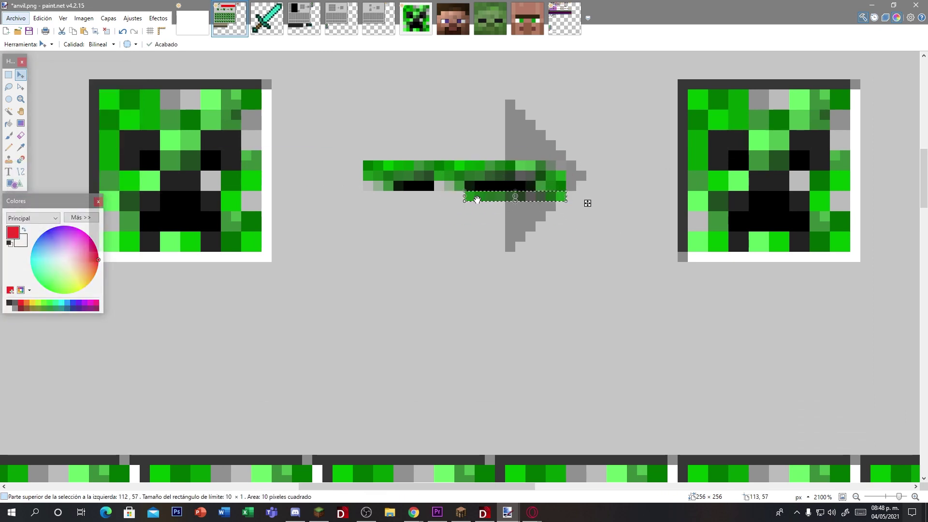
- Position more pasted creeper-texture strips over the arrowhead, and undo the stray cut
{"action": "left_click_drag", "start_coordinate": [593, 164], "coordinate": [515, 246]}
{"action": "key", "text": "Down"}
{"action": "key", "text": "Down"}
{"action": "key", "text": "Down"}
{"action": "key", "text": "Down"}
{"action": "key", "text": "ctrl+v"}
{"action": "left_click_drag", "start_coordinate": [560, 156], "coordinate": [561, 186]}
{"action": "key", "text": "ctrl+x"}
{"action": "key", "text": "ctrl+z"}
- Copy a textured section of the arrowhead, paste it over the remaining grey area and deselect
{"action": "key", "text": "s"}
{"action": "left_click_drag", "start_coordinate": [509, 247], "coordinate": [535, 145]}
{"action": "key", "text": "ctrl+c"}
{"action": "key", "text": "ctrl+v"}
{"action": "left_click_drag", "start_coordinate": [583, 184], "coordinate": [477, 92]}
{"action": "left_click_drag", "start_coordinate": [535, 148], "coordinate": [531, 134]}
{"action": "key", "text": "ctrl+d"}
- Sample a green from the creeper face image and fill the black outer border of the anvil panel with it
{"action": "scroll", "coordinate": [565, 127], "scroll_direction": "down", "scroll_amount": 6}
{"action": "left_click", "coordinate": [416, 19]}
{"action": "key", "text": "k"}
{"action": "left_click", "coordinate": [367, 194]}
{"action": "left_click", "coordinate": [230, 19]}
{"action": "key", "text": "s"}
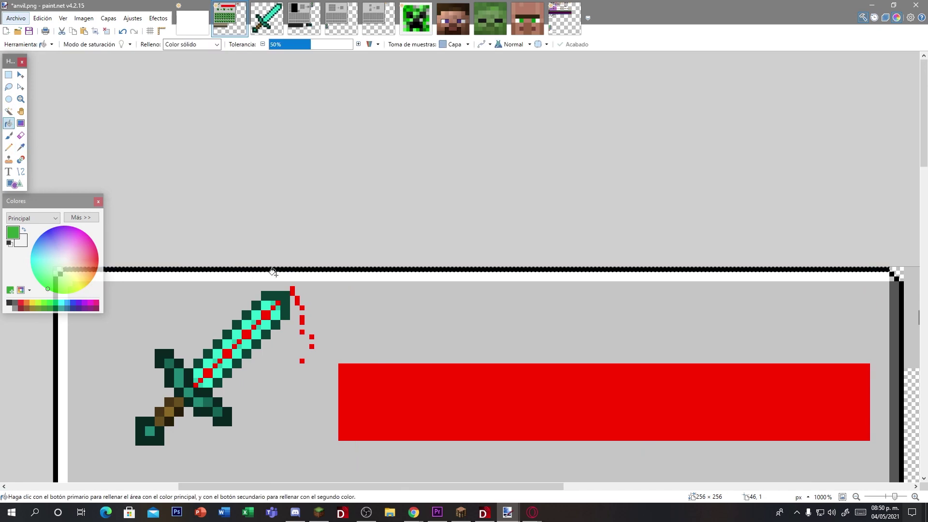
{"action": "scroll", "coordinate": [251, 292], "scroll_direction": "down", "scroll_amount": 3}
{"action": "left_click", "coordinate": [55, 101]}
{"action": "scroll", "coordinate": [87, 112], "scroll_direction": "down", "scroll_amount": 12}
{"action": "left_click", "coordinate": [225, 197]}
{"action": "key", "text": "f"}
{"action": "left_click", "coordinate": [226, 197]}
{"action": "scroll", "coordinate": [725, 208], "scroll_direction": "up", "scroll_amount": 2}
{"action": "left_click", "coordinate": [901, 201]}
{"action": "left_click", "coordinate": [900, 201]}
- Touch up the black corner pixels of the anvil panel's border in green with the Pencil
{"action": "scroll", "coordinate": [901, 201], "scroll_direction": "up", "scroll_amount": 13}
{"action": "left_click", "coordinate": [14, 151]}
{"action": "scroll", "coordinate": [378, 212], "scroll_direction": "up", "scroll_amount": 3}
{"action": "left_click", "coordinate": [8, 75]}
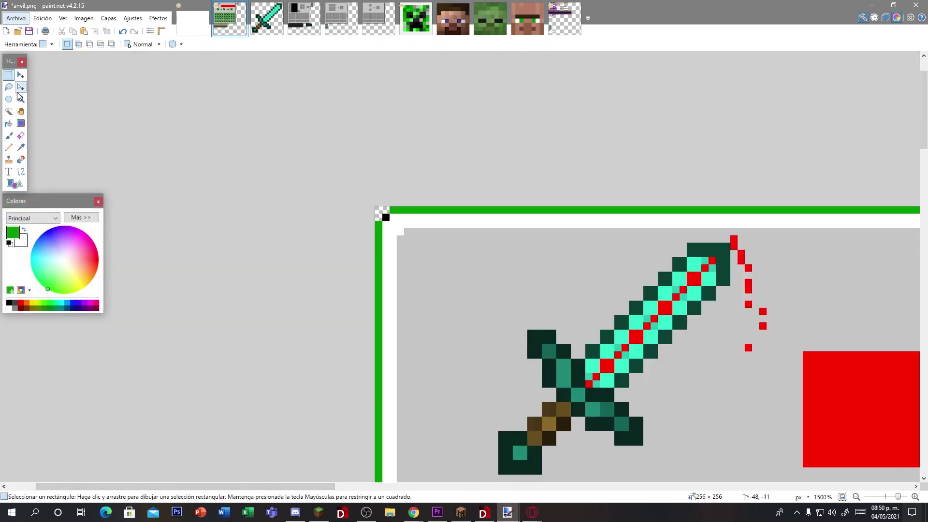
{"action": "left_click", "coordinate": [9, 147]}
- Look over the whole retextured anvil interface, from the border to the slots and arrow
{"action": "scroll", "coordinate": [385, 241], "scroll_direction": "down", "scroll_amount": 15}
{"action": "scroll", "coordinate": [483, 300], "scroll_direction": "right", "scroll_amount": 15}
{"action": "scroll", "coordinate": [558, 301], "scroll_direction": "up", "scroll_amount": 15}
{"action": "scroll", "coordinate": [568, 261], "scroll_direction": "down", "scroll_amount": 7}
{"action": "scroll", "coordinate": [571, 305], "scroll_direction": "down", "scroll_amount": 4}
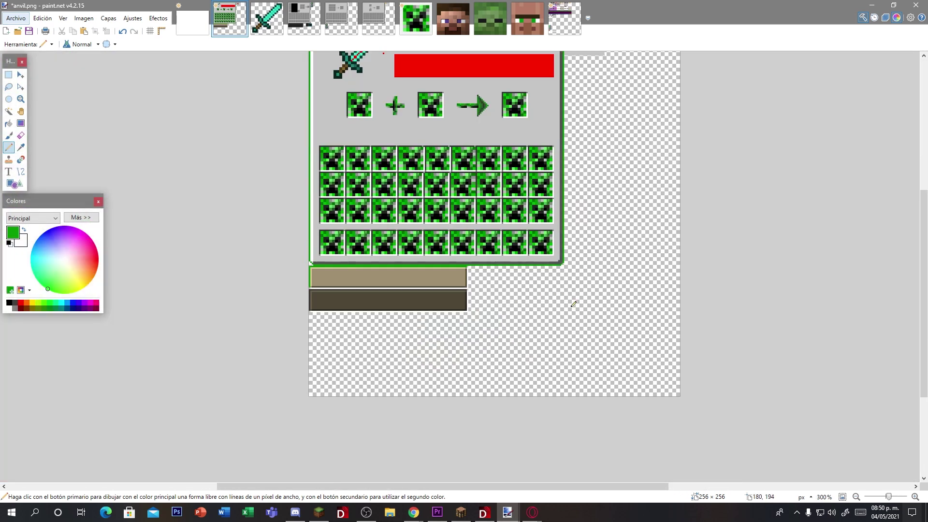
{"action": "scroll", "coordinate": [571, 304], "scroll_direction": "up", "scroll_amount": 6}
{"action": "scroll", "coordinate": [574, 304], "scroll_direction": "down", "scroll_amount": 1}
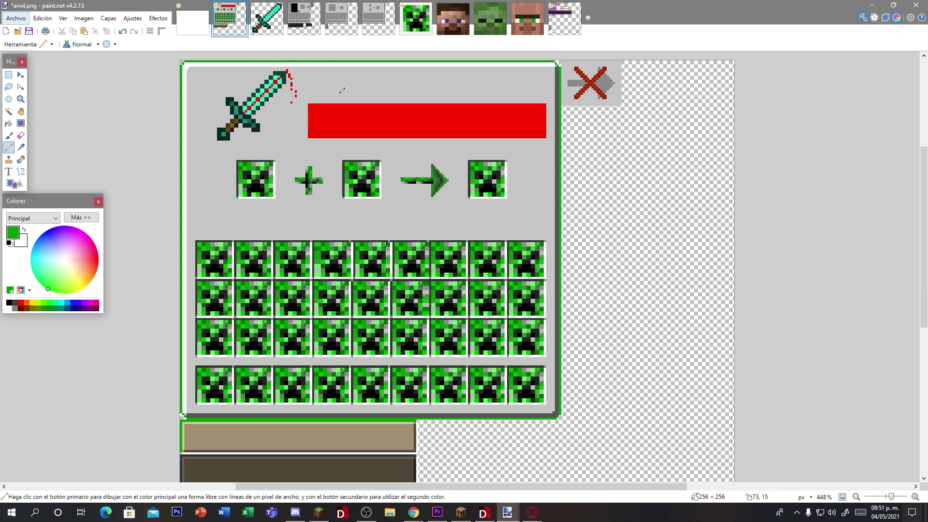
{"action": "left_click", "coordinate": [367, 513]}
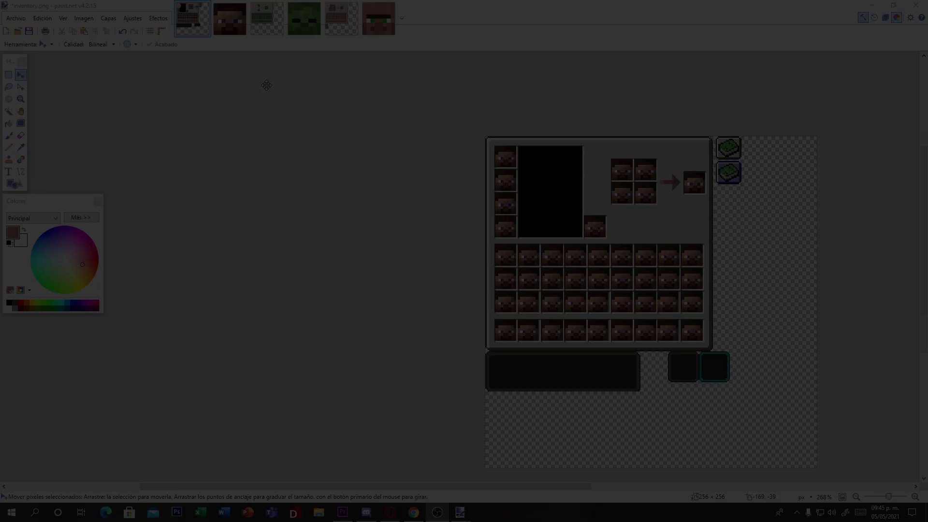
- Save all the modified interface textures, including inventory.png and crafting_table.png, accepting the autodetected bit depth for each
{"action": "left_click", "coordinate": [258, 29]}
{"action": "left_click_drag", "start_coordinate": [326, 19], "coordinate": [272, 33]}
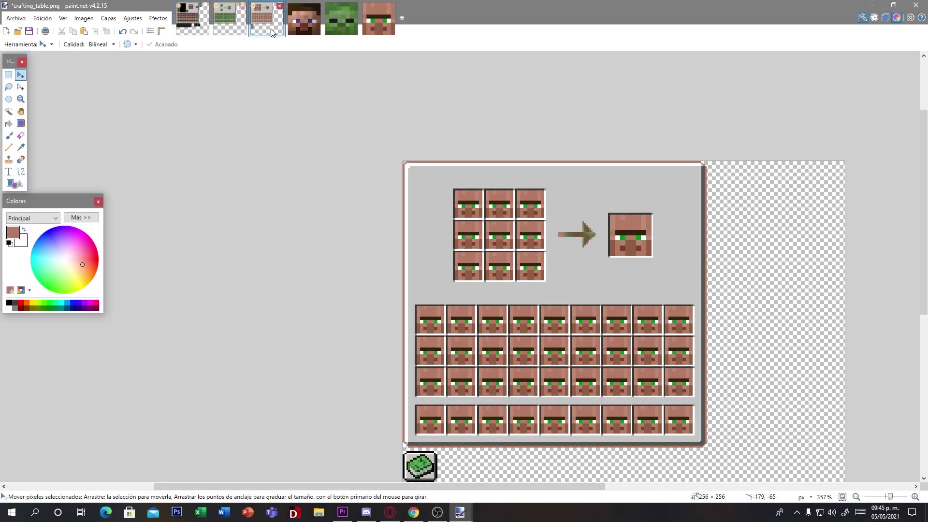
{"action": "left_click", "coordinate": [13, 13]}
{"action": "left_click", "coordinate": [29, 103]}
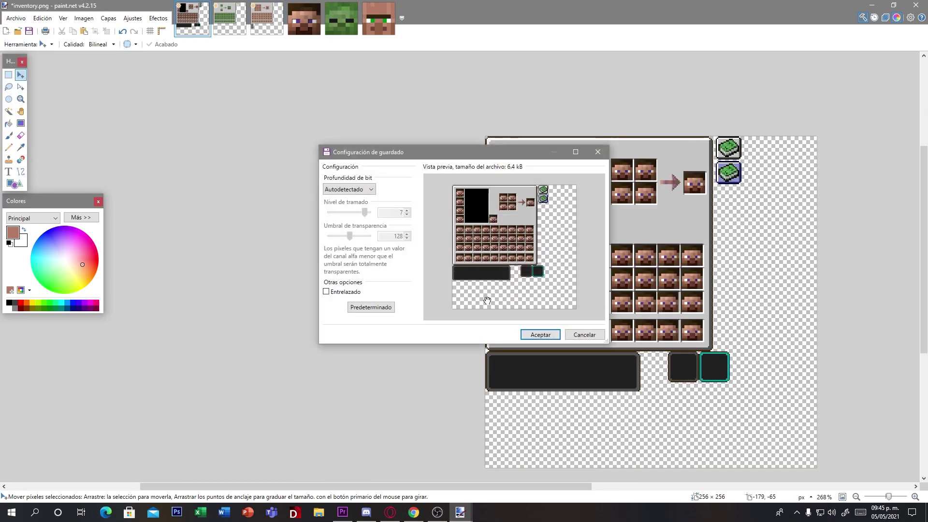
{"action": "left_click", "coordinate": [544, 335]}
{"action": "left_click", "coordinate": [535, 335]}
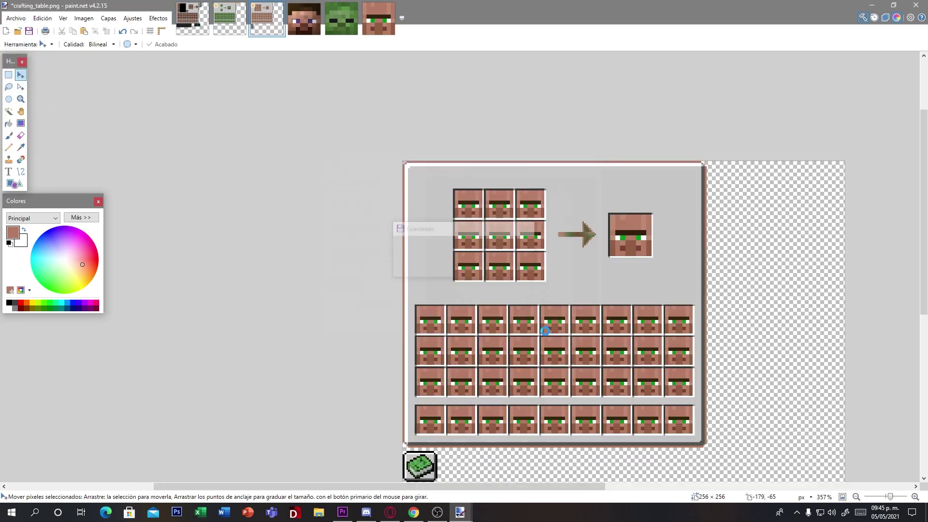
{"action": "left_click", "coordinate": [540, 335]}
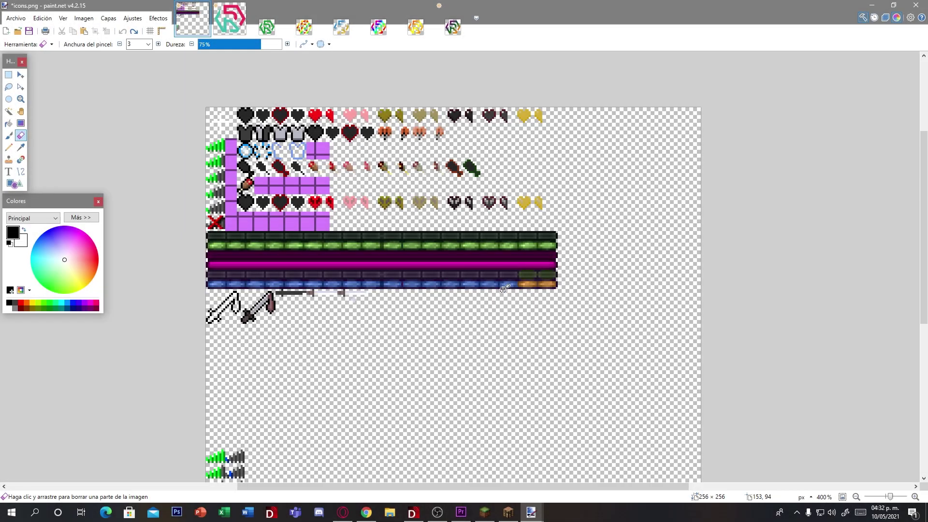
- Look up the icons file in the texture pack's gui folder and review the open logo and badge images
{"action": "left_click", "coordinate": [19, 20]}
{"action": "left_click", "coordinate": [27, 43]}
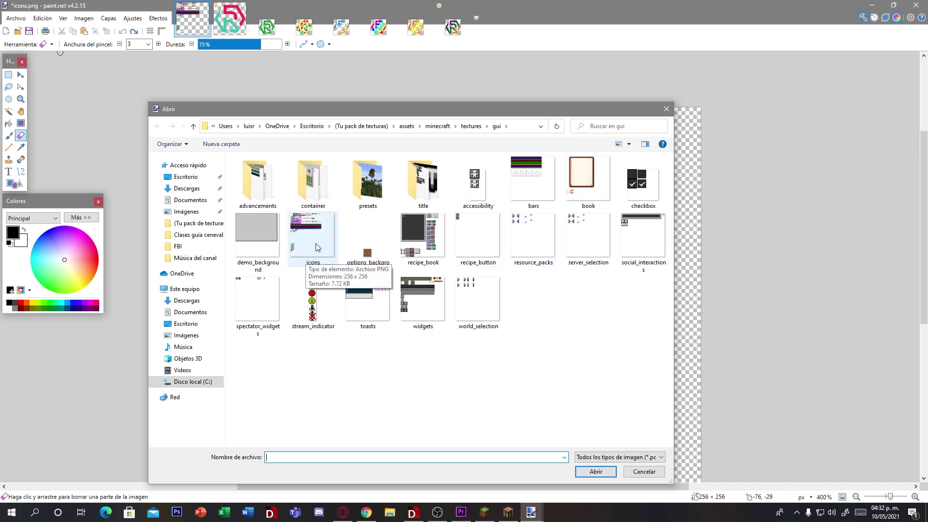
{"action": "left_click", "coordinate": [667, 109]}
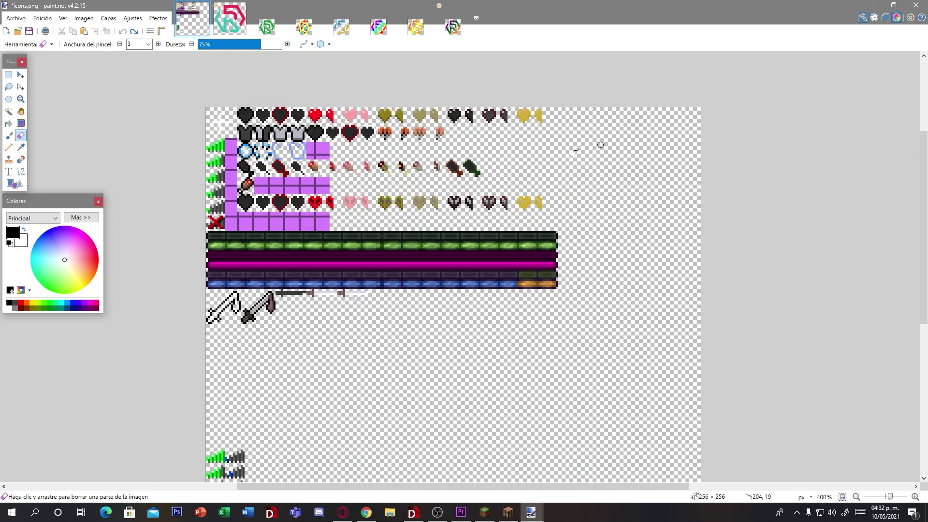
{"action": "left_click", "coordinate": [239, 32]}
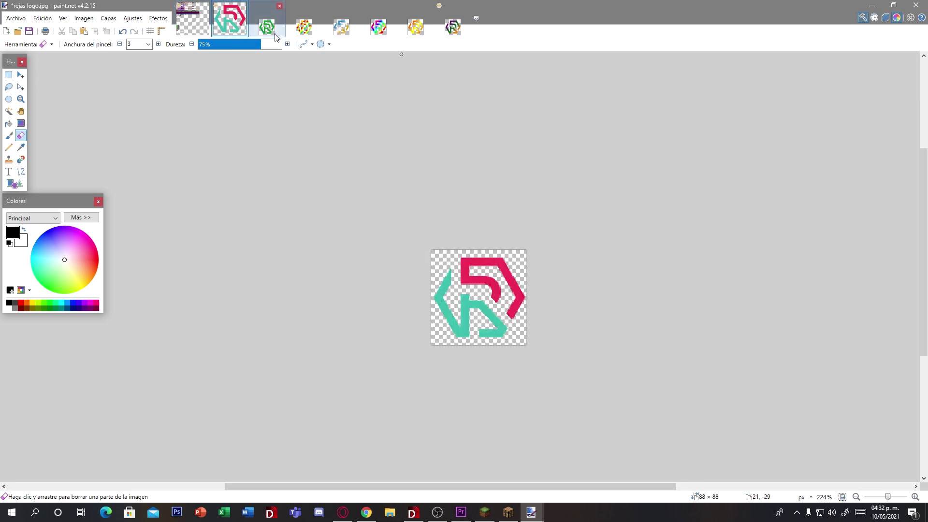
{"action": "left_click", "coordinate": [285, 39]}
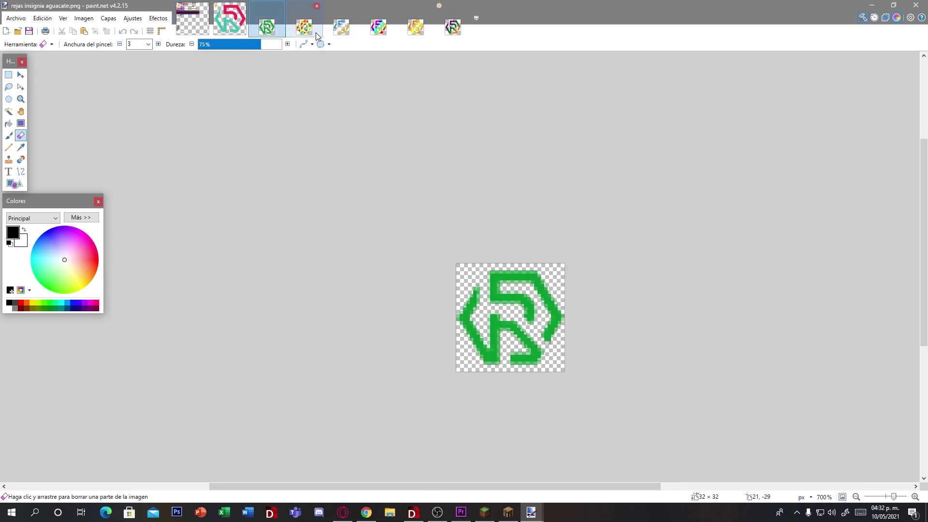
{"action": "left_click", "coordinate": [314, 37]}
{"action": "left_click", "coordinate": [191, 31]}
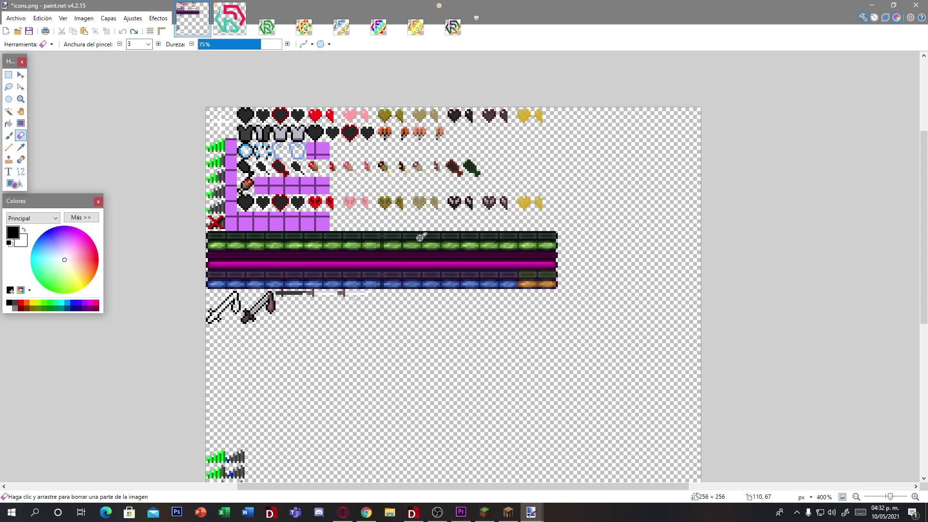
- Paste the whole rejas logo into icons.png, shrunk over the red full and half hearts, erasing the right side of the half heart's copy
{"action": "left_click", "coordinate": [229, 18]}
{"action": "key", "text": "ctrl+a"}
{"action": "key", "text": "ctrl+c"}
{"action": "left_click", "coordinate": [192, 18]}
{"action": "key", "text": "ctrl+v"}
{"action": "scroll", "coordinate": [407, 219], "scroll_direction": "up", "scroll_amount": 5}
{"action": "left_click_drag", "start_coordinate": [445, 277], "coordinate": [204, 201]}
{"action": "scroll", "coordinate": [251, 220], "scroll_direction": "up", "scroll_amount": 6}
{"action": "key", "text": "e"}
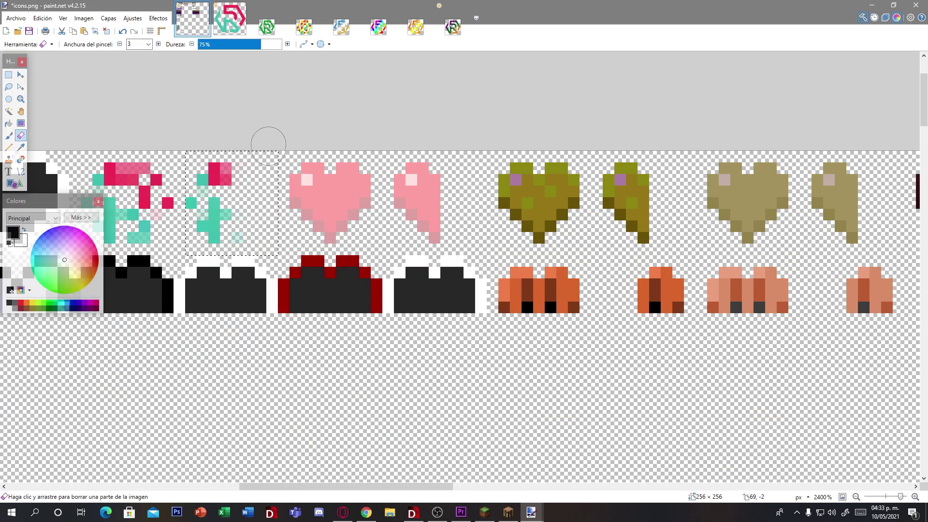
{"action": "scroll", "coordinate": [298, 157], "scroll_direction": "down", "scroll_amount": 2}
- Copy the whole yellow-orange badge into icons.png and shrink it over the olive full heart
{"action": "left_click", "coordinate": [415, 26]}
{"action": "key", "text": "ctrl+a"}
{"action": "key", "text": "ctrl+c"}
{"action": "left_click", "coordinate": [192, 19]}
{"action": "key", "text": "ctrl+v"}
{"action": "left_click_drag", "start_coordinate": [384, 252], "coordinate": [431, 217]}
{"action": "mouse_move", "coordinate": [501, 190]}
{"action": "left_mouse_down"}
{"action": "mouse_move", "coordinate": [480, 193]}
{"action": "mouse_move", "coordinate": [498, 192]}
{"action": "mouse_move", "coordinate": [468, 218]}
{"action": "mouse_move", "coordinate": [592, 197]}
{"action": "mouse_move", "coordinate": [617, 102]}
{"action": "left_mouse_up"}
- Duplicate the small yellow-orange badge onto the olive half heart and erase its right half
{"action": "scroll", "coordinate": [495, 209], "scroll_direction": "up", "scroll_amount": 3}
{"action": "key", "text": "ctrl+c"}
{"action": "key", "text": "ctrl+v"}
{"action": "key", "text": "e"}
{"action": "scroll", "coordinate": [624, 241], "scroll_direction": "down", "scroll_amount": 1}
- Copy the whole red, yellow and green badge into icons.png and shrink it over the pink full heart
{"action": "left_click", "coordinate": [305, 27]}
{"action": "key", "text": "ctrl+a"}
{"action": "key", "text": "ctrl+c"}
{"action": "left_click", "coordinate": [192, 25]}
{"action": "key", "text": "ctrl+v"}
{"action": "left_click_drag", "start_coordinate": [135, 110], "coordinate": [173, 136]}
{"action": "mouse_move", "coordinate": [241, 216]}
{"action": "left_mouse_down"}
{"action": "mouse_move", "coordinate": [253, 216]}
{"action": "mouse_move", "coordinate": [253, 203]}
{"action": "left_mouse_up"}
{"action": "left_click_drag", "start_coordinate": [233, 123], "coordinate": [233, 136]}
- Duplicate the small multicolour badge onto the pink half heart and erase its right half with a brush width of 1
{"action": "key", "text": "ctrl+c"}
{"action": "key", "text": "ctrl+v"}
{"action": "mouse_move", "coordinate": [244, 212]}
{"action": "left_mouse_down"}
{"action": "mouse_move", "coordinate": [363, 208]}
{"action": "mouse_move", "coordinate": [347, 283]}
{"action": "mouse_move", "coordinate": [342, 147]}
{"action": "left_mouse_up"}
{"action": "key", "text": "e"}
{"action": "scroll", "coordinate": [394, 218], "scroll_direction": "up", "scroll_amount": 6}
{"action": "left_click", "coordinate": [148, 44]}
{"action": "left_click", "coordinate": [136, 54]}
{"action": "scroll", "coordinate": [377, 204], "scroll_direction": "down", "scroll_amount": 2}
{"action": "scroll", "coordinate": [460, 250], "scroll_direction": "down", "scroll_amount": 6}
- Copy the whole blue and beige badge into icons.png and shrink it over the pale olive full heart
{"action": "left_click", "coordinate": [342, 27]}
{"action": "key", "text": "ctrl+a"}
{"action": "key", "text": "ctrl+c"}
{"action": "left_click", "coordinate": [192, 24]}
{"action": "key", "text": "ctrl+v"}
{"action": "left_click_drag", "start_coordinate": [213, 168], "coordinate": [386, 280]}
{"action": "left_click_drag", "start_coordinate": [484, 367], "coordinate": [483, 271]}
- Place a second small blue badge over the pale olive half heart and erase its right half
{"action": "mouse_move", "coordinate": [386, 381]}
{"action": "left_mouse_down"}
{"action": "mouse_move", "coordinate": [518, 249]}
{"action": "mouse_move", "coordinate": [649, 237]}
{"action": "left_mouse_up"}
{"action": "key", "text": "ctrl+v"}
{"action": "left_click", "coordinate": [20, 136]}
{"action": "left_click_drag", "start_coordinate": [656, 183], "coordinate": [665, 244]}
- Copy the whole dark purple and green badge into icons.png and shrink it over the first dark full heart
{"action": "left_click", "coordinate": [453, 27]}
{"action": "key", "text": "ctrl+a"}
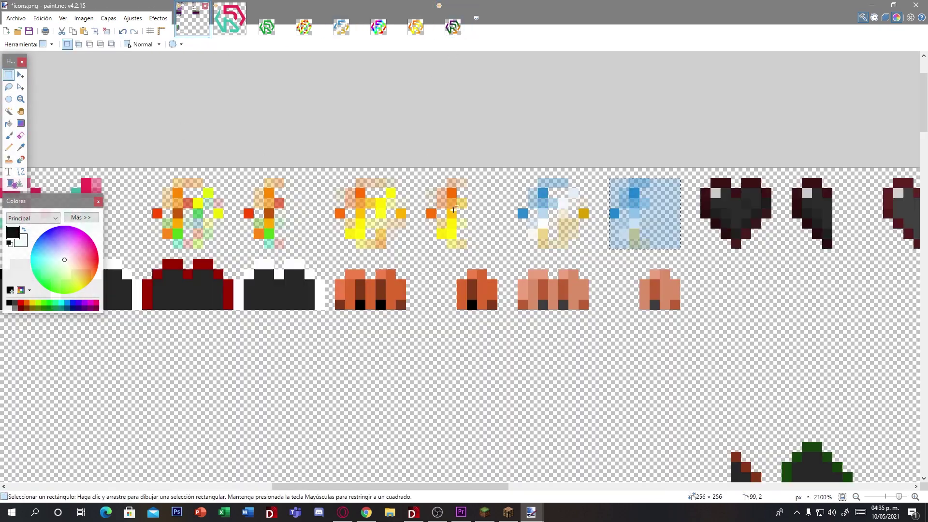
{"action": "left_click", "coordinate": [194, 27]}
{"action": "key", "text": "ctrl+v"}
{"action": "left_click_drag", "start_coordinate": [383, 426], "coordinate": [372, 212]}
{"action": "left_click_drag", "start_coordinate": [408, 277], "coordinate": [434, 264]}
- Place a second small dark badge over the neighbouring dark half heart, erase its right half and deselect
{"action": "key", "text": "ctrl+v"}
{"action": "left_click_drag", "start_coordinate": [386, 215], "coordinate": [479, 215]}
{"action": "left_click", "coordinate": [21, 136]}
{"action": "scroll", "coordinate": [455, 253], "scroll_direction": "up", "scroll_amount": 5}
{"action": "key", "text": "ctrl+d"}
{"action": "left_click_drag", "start_coordinate": [502, 140], "coordinate": [508, 240]}
{"action": "scroll", "coordinate": [459, 237], "scroll_direction": "down", "scroll_amount": 3}
- Copy the whole rainbow badge into icons.png and shrink it over the gold full heart
{"action": "left_click", "coordinate": [379, 28]}
{"action": "key", "text": "ctrl+a"}
{"action": "left_click", "coordinate": [192, 21]}
{"action": "key", "text": "ctrl+v"}
{"action": "left_click_drag", "start_coordinate": [483, 486], "coordinate": [560, 487]}
{"action": "left_click_drag", "start_coordinate": [176, 303], "coordinate": [340, 313]}
{"action": "mouse_move", "coordinate": [428, 233]}
{"action": "left_mouse_down"}
{"action": "mouse_move", "coordinate": [418, 243]}
{"action": "mouse_move", "coordinate": [541, 237]}
{"action": "left_mouse_up"}
- Place a second small rainbow badge over the gold half heart, erase its right half and deselect
{"action": "key", "text": "ctrl+v"}
{"action": "left_click", "coordinate": [20, 135]}
{"action": "scroll", "coordinate": [609, 236], "scroll_direction": "up", "scroll_amount": 1}
{"action": "left_click_drag", "start_coordinate": [538, 160], "coordinate": [542, 242]}
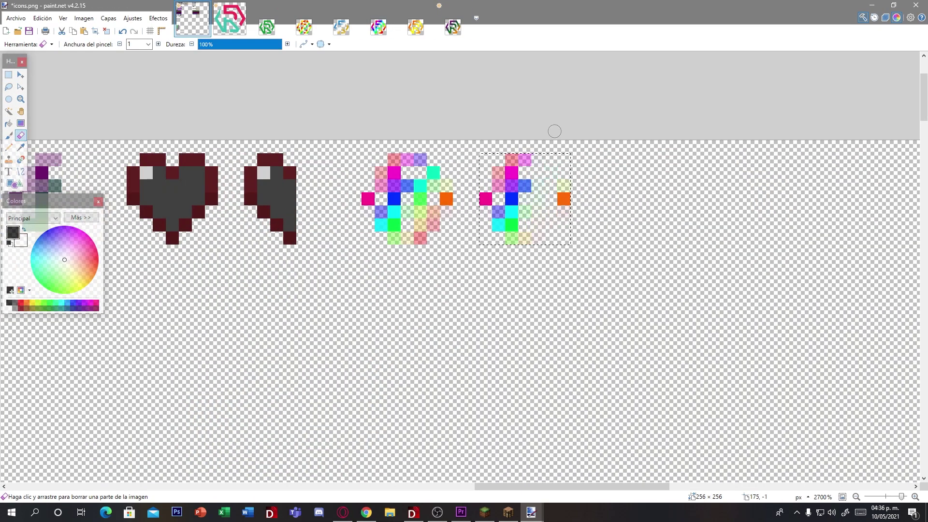
{"action": "left_click_drag", "start_coordinate": [563, 211], "coordinate": [564, 196]}
{"action": "key", "text": "ctrl+d"}
- Sample the crimson from the rejas logo and ready the Pencil at the full armour icon in icons.png
{"action": "scroll", "coordinate": [412, 258], "scroll_direction": "down", "scroll_amount": 4}
{"action": "left_click_drag", "start_coordinate": [425, 487], "coordinate": [261, 487]}
{"action": "scroll", "coordinate": [309, 242], "scroll_direction": "up", "scroll_amount": 4}
{"action": "left_click", "coordinate": [230, 19]}
{"action": "left_click", "coordinate": [21, 148]}
{"action": "left_click", "coordinate": [484, 263]}
{"action": "left_click", "coordinate": [192, 20]}
{"action": "left_click", "coordinate": [9, 147]}
{"action": "scroll", "coordinate": [315, 192], "scroll_direction": "up", "scroll_amount": 2}
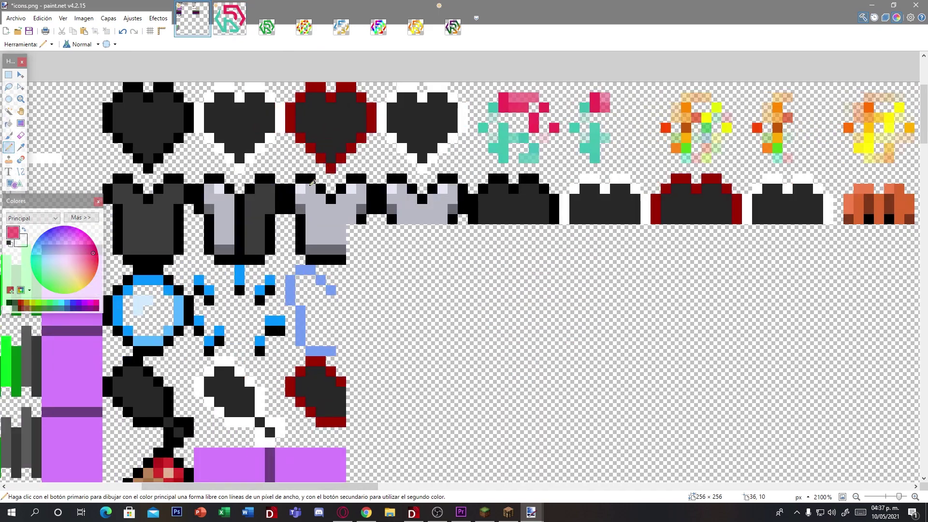
- Paint crimson across the collar of the full armour icon, sample the logo's turquoise and start filling the body with it
{"action": "left_click", "coordinate": [230, 19]}
{"action": "left_click_drag", "start_coordinate": [345, 199], "coordinate": [321, 215]}
{"action": "left_click", "coordinate": [20, 148]}
{"action": "left_click", "coordinate": [442, 297]}
{"action": "left_click", "coordinate": [193, 19]}
{"action": "left_click", "coordinate": [9, 147]}
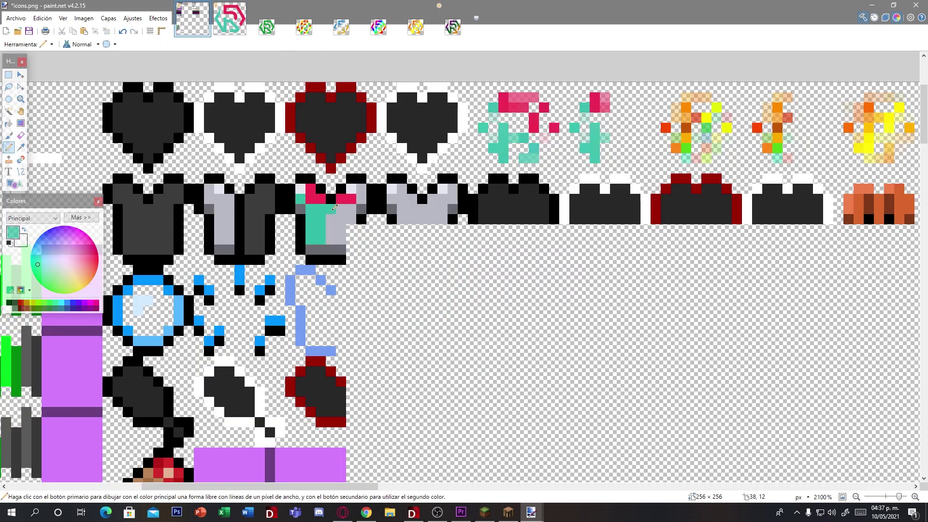
- Add light pink highlights to the full armour icon's shoulders and a dark turquoise strip along its hem
{"action": "left_click", "coordinate": [21, 148]}
{"action": "left_click", "coordinate": [81, 218]}
{"action": "left_click", "coordinate": [9, 147]}
{"action": "left_click", "coordinate": [301, 189]}
{"action": "left_click", "coordinate": [21, 147]}
{"action": "left_click", "coordinate": [9, 148]}
{"action": "left_click_drag", "start_coordinate": [310, 250], "coordinate": [341, 250]}
- Recolour the left half of the half armour icon with the turquoise and crimson sampled from the full armour icon
{"action": "left_click", "coordinate": [21, 148]}
{"action": "left_click", "coordinate": [320, 208]}
{"action": "left_click", "coordinate": [8, 148]}
{"action": "left_click_drag", "start_coordinate": [219, 209], "coordinate": [230, 239]}
{"action": "left_click", "coordinate": [20, 148]}
{"action": "left_click", "coordinate": [311, 199]}
{"action": "left_click", "coordinate": [9, 147]}
{"action": "left_click_drag", "start_coordinate": [219, 189], "coordinate": [229, 199]}
- Recolour the grey armour icon beside the full one with a crimson collar, light pink shoulders and a turquoise body
{"action": "left_click", "coordinate": [20, 148]}
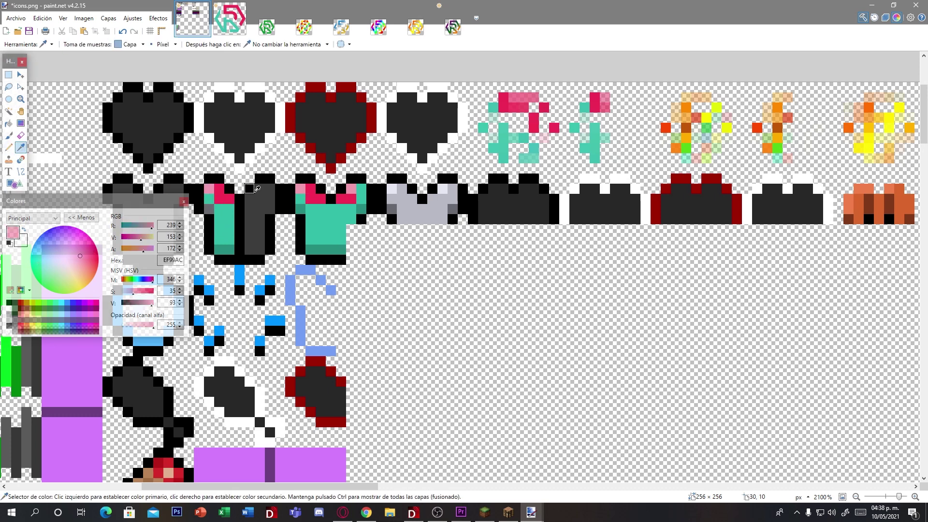
{"action": "left_click", "coordinate": [452, 208]}
{"action": "left_click", "coordinate": [21, 147]}
{"action": "left_click", "coordinate": [341, 211]}
{"action": "left_click", "coordinate": [9, 148]}
{"action": "mouse_move", "coordinate": [401, 209]}
{"action": "left_mouse_down"}
{"action": "mouse_move", "coordinate": [431, 211]}
{"action": "mouse_move", "coordinate": [453, 189]}
{"action": "left_mouse_up"}
{"action": "left_click", "coordinate": [20, 148]}
{"action": "left_click", "coordinate": [346, 199]}
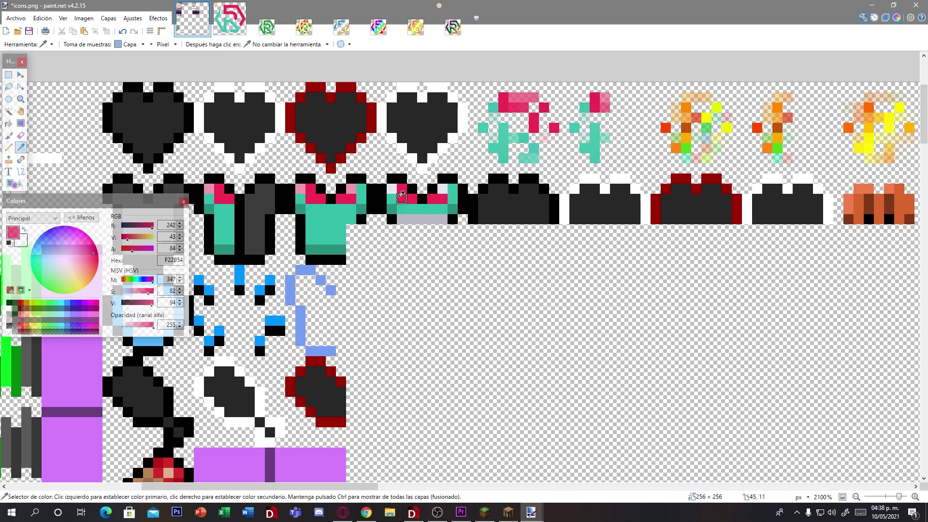
{"action": "left_click", "coordinate": [20, 148]}
{"action": "left_click", "coordinate": [413, 209]}
{"action": "left_click", "coordinate": [9, 148]}
{"action": "left_click_drag", "start_coordinate": [402, 219], "coordinate": [442, 219]}
- Recolour the blue air bubble's ring crimson on its left side and turquoise on its right side
{"action": "scroll", "coordinate": [480, 251], "scroll_direction": "down", "scroll_amount": 1}
{"action": "scroll", "coordinate": [232, 291], "scroll_direction": "up", "scroll_amount": 2}
{"action": "scroll", "coordinate": [338, 271], "scroll_direction": "up", "scroll_amount": 1}
{"action": "mouse_move", "coordinate": [325, 309]}
{"action": "left_mouse_down"}
{"action": "mouse_move", "coordinate": [351, 308]}
{"action": "mouse_move", "coordinate": [352, 230]}
{"action": "left_mouse_up"}
{"action": "left_click", "coordinate": [21, 148]}
{"action": "left_click", "coordinate": [378, 270]}
{"action": "left_click", "coordinate": [9, 147]}
{"action": "left_click", "coordinate": [364, 242]}
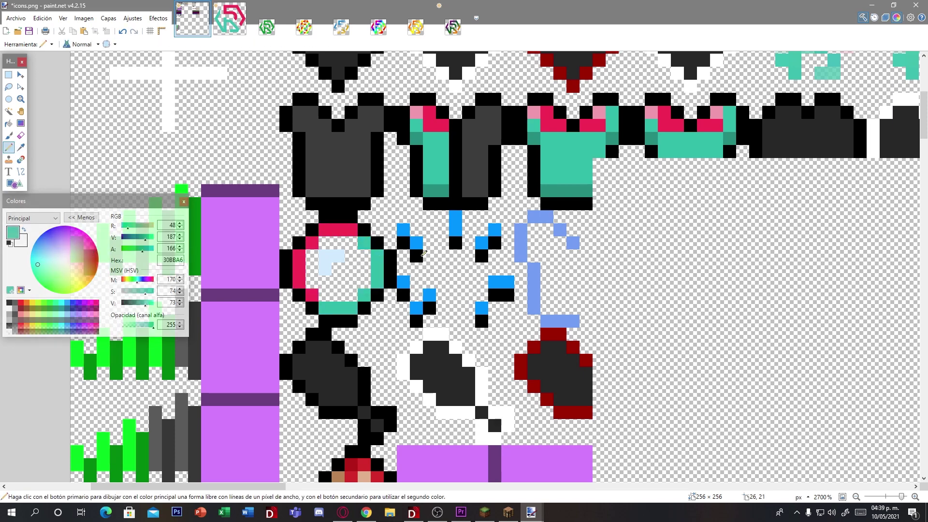
- Repaint the blue fragments of the bursting bubble crimson on the left and turquoise on the right
{"action": "left_click", "coordinate": [21, 148]}
{"action": "left_click", "coordinate": [300, 268]}
{"action": "left_click", "coordinate": [8, 148]}
{"action": "left_click_drag", "start_coordinate": [429, 295], "coordinate": [416, 308]}
{"action": "left_click", "coordinate": [403, 282]}
{"action": "left_click_drag", "start_coordinate": [416, 243], "coordinate": [404, 229]}
{"action": "left_click_drag", "start_coordinate": [456, 229], "coordinate": [455, 217]}
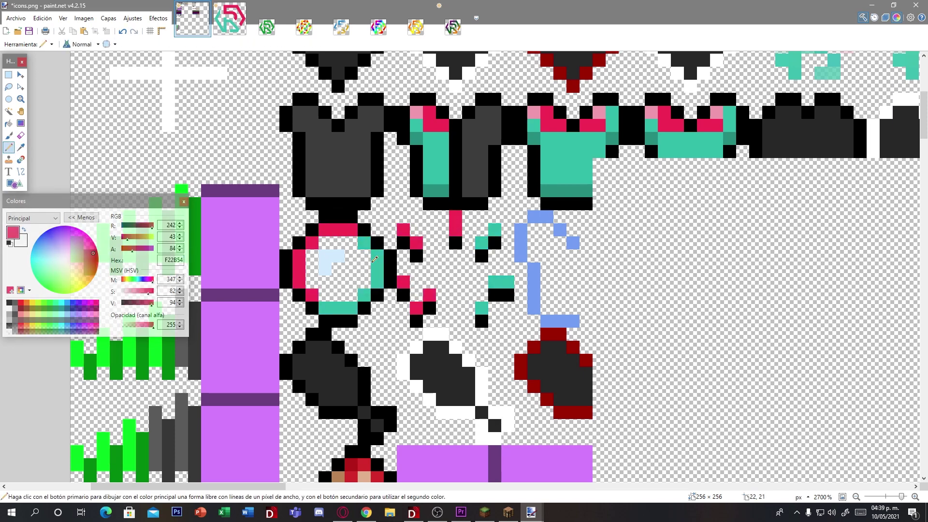
- Repaint the light blue outline icons beside the bursting bubble in the logo's crimson and turquoise
{"action": "scroll", "coordinate": [575, 315], "scroll_direction": "down", "scroll_amount": 2}
{"action": "mouse_move", "coordinate": [543, 310]}
{"action": "left_mouse_down"}
{"action": "mouse_move", "coordinate": [553, 239]}
{"action": "mouse_move", "coordinate": [574, 259]}
{"action": "left_mouse_up"}
{"action": "left_click", "coordinate": [21, 147]}
{"action": "left_click", "coordinate": [421, 271]}
{"action": "left_click", "coordinate": [9, 147]}
{"action": "left_click_drag", "start_coordinate": [574, 320], "coordinate": [554, 320]}
- Select the green experience bar fill in icons.png and adjust its colour to bright blue
{"action": "scroll", "coordinate": [566, 293], "scroll_direction": "down", "scroll_amount": 9}
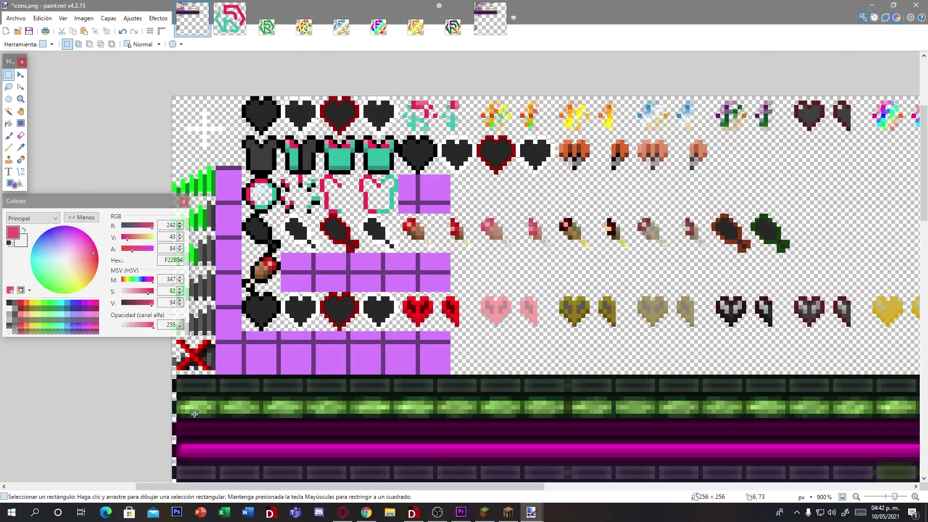
{"action": "left_click_drag", "start_coordinate": [173, 416], "coordinate": [591, 394]}
{"action": "left_click", "coordinate": [133, 18]}
{"action": "left_click", "coordinate": [158, 78]}
{"action": "left_click_drag", "start_coordinate": [440, 228], "coordinate": [465, 229]}
{"action": "left_click_drag", "start_coordinate": [441, 251], "coordinate": [466, 228]}
{"action": "mouse_move", "coordinate": [440, 275]}
{"action": "left_mouse_down"}
{"action": "mouse_move", "coordinate": [423, 276]}
{"action": "mouse_move", "coordinate": [445, 276]}
{"action": "left_mouse_up"}
{"action": "left_click", "coordinate": [466, 293]}
{"action": "scroll", "coordinate": [466, 291], "scroll_direction": "down", "scroll_amount": 3}
{"action": "left_click", "coordinate": [451, 281]}
{"action": "left_click_drag", "start_coordinate": [336, 488], "coordinate": [250, 488]}
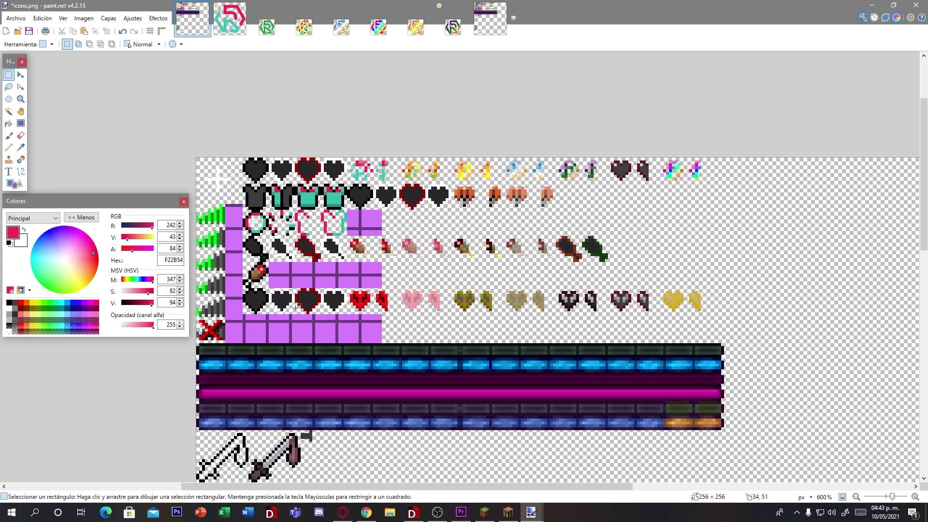
{"action": "scroll", "coordinate": [351, 330], "scroll_direction": "down", "scroll_amount": 3}
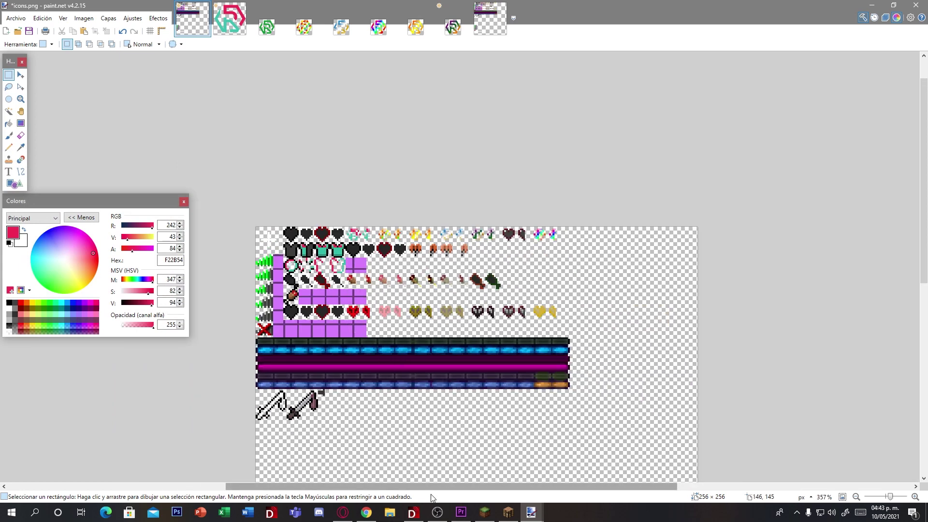
{"action": "left_click", "coordinate": [437, 512]}
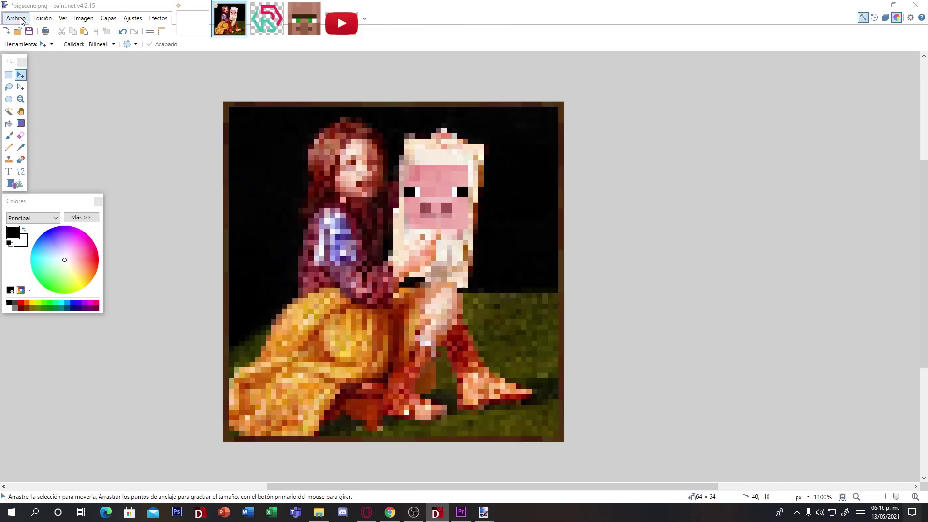
- Examine the texture files available in the pack's painting folder
{"action": "left_click", "coordinate": [25, 19]}
{"action": "left_click", "coordinate": [28, 44]}
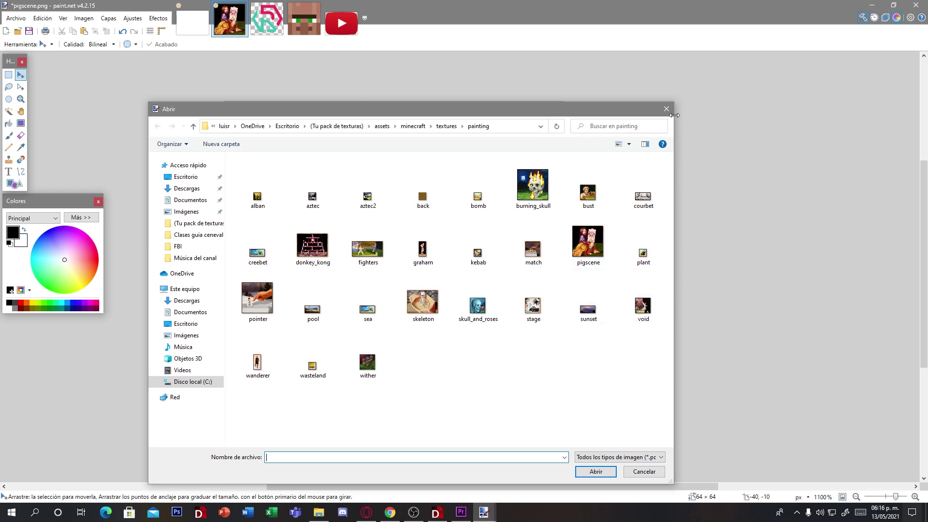
{"action": "left_click", "coordinate": [667, 110]}
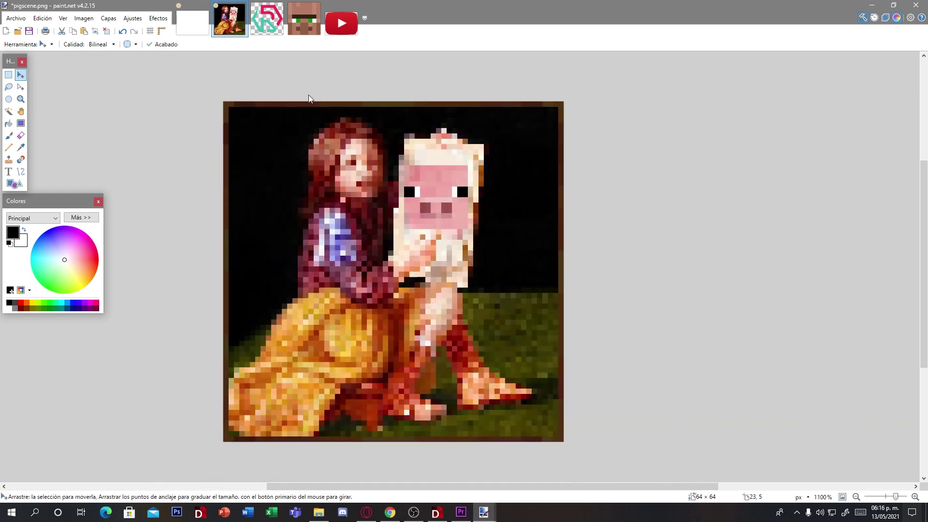
- Copy the villager face image and paste it into pigscene.png, keeping the canvas size
{"action": "left_click", "coordinate": [304, 30]}
{"action": "key", "text": "s"}
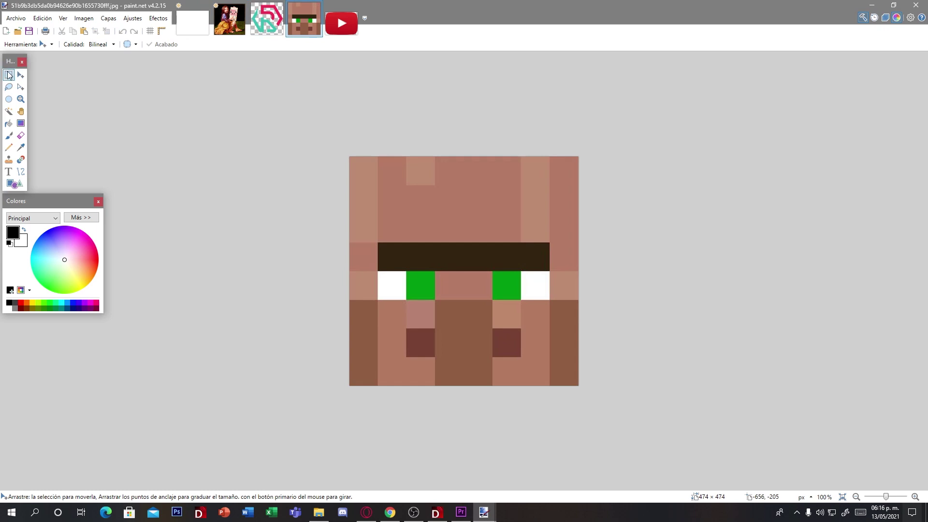
{"action": "left_click_drag", "start_coordinate": [334, 138], "coordinate": [720, 439]}
{"action": "key", "text": "ctrl+c"}
{"action": "left_click", "coordinate": [575, 348]}
{"action": "left_click", "coordinate": [230, 20]}
{"action": "key", "text": "ctrl+v"}
{"action": "left_click", "coordinate": [486, 335]}
- Shrink the pasted villager face to about 13 × 13 px, fit it over the pig's face and deselect
{"action": "scroll", "coordinate": [401, 277], "scroll_direction": "down", "scroll_amount": 5}
{"action": "mouse_move", "coordinate": [323, 200]}
{"action": "left_mouse_down"}
{"action": "mouse_move", "coordinate": [266, 188]}
{"action": "mouse_move", "coordinate": [292, 256]}
{"action": "mouse_move", "coordinate": [242, 149]}
{"action": "mouse_move", "coordinate": [464, 439]}
{"action": "left_mouse_up"}
{"action": "left_click_drag", "start_coordinate": [522, 472], "coordinate": [441, 371]}
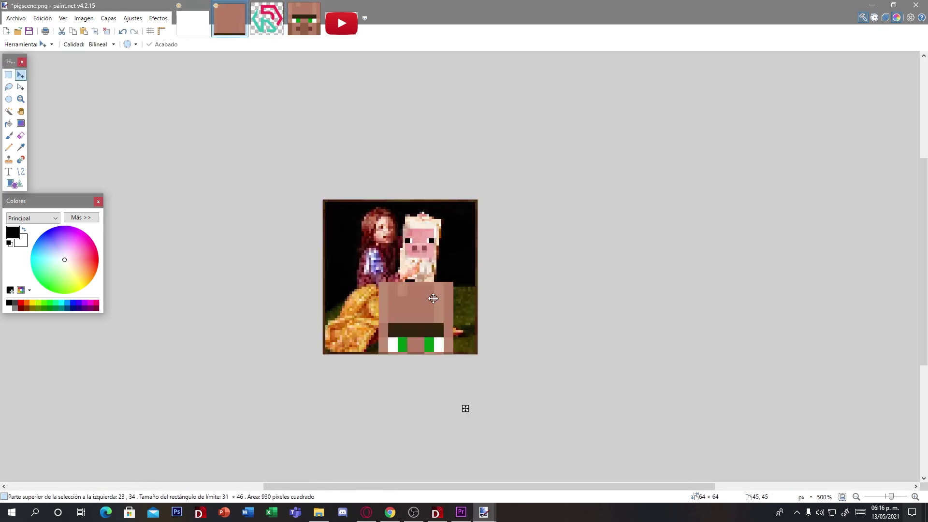
{"action": "scroll", "coordinate": [477, 296], "scroll_direction": "up", "scroll_amount": 4}
{"action": "left_click_drag", "start_coordinate": [404, 347], "coordinate": [403, 195]}
{"action": "left_click_drag", "start_coordinate": [461, 257], "coordinate": [406, 234]}
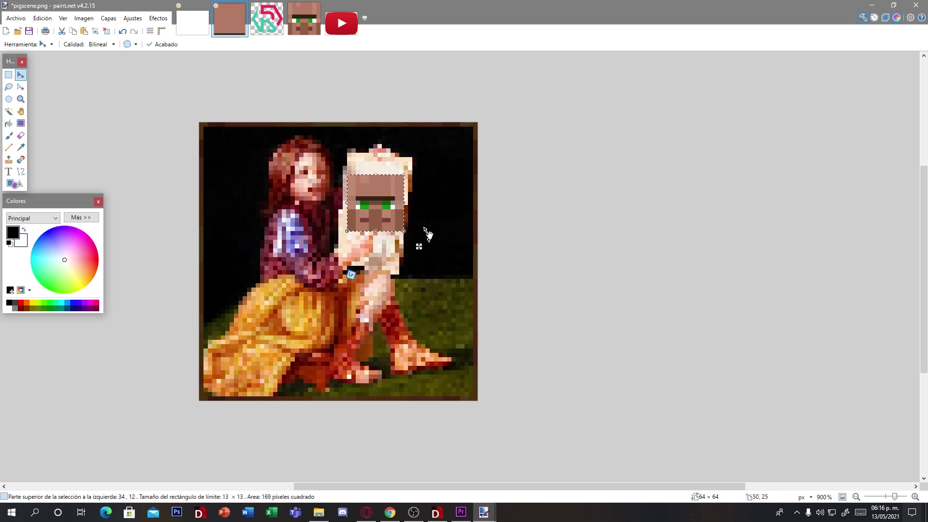
{"action": "key", "text": "ctrl+d"}
- Copy the crimson and turquoise logo into pigscene.png, keeping the canvas size
{"action": "left_click", "coordinate": [267, 25]}
{"action": "key", "text": "ctrl+c"}
{"action": "left_click", "coordinate": [230, 22]}
{"action": "key", "text": "ctrl+v"}
{"action": "left_click", "coordinate": [459, 320]}
- Shrink the pasted logo, place it over the yellow skirt in the painting's lower-left corner and deselect
{"action": "left_click_drag", "start_coordinate": [614, 124], "coordinate": [380, 329]}
{"action": "left_click_drag", "start_coordinate": [318, 389], "coordinate": [375, 279]}
{"action": "left_click_drag", "start_coordinate": [431, 222], "coordinate": [351, 279]}
{"action": "mouse_move", "coordinate": [300, 328]}
{"action": "left_mouse_down"}
{"action": "mouse_move", "coordinate": [257, 363]}
{"action": "mouse_move", "coordinate": [299, 323]}
{"action": "left_mouse_up"}
{"action": "left_click_drag", "start_coordinate": [258, 364], "coordinate": [256, 360]}
{"action": "key", "text": "ctrl+d"}
- Resize the YouTube logo image to 200 × 200 px
{"action": "left_click", "coordinate": [342, 23]}
{"action": "left_click", "coordinate": [83, 18]}
{"action": "left_click", "coordinate": [104, 41]}
{"action": "type", "text": "200200"}
{"action": "key", "text": "Return"}
{"action": "left_click", "coordinate": [229, 22]}
{"action": "key", "text": "ctrl+v"}
{"action": "left_click_drag", "start_coordinate": [200, 122], "coordinate": [254, 199]}
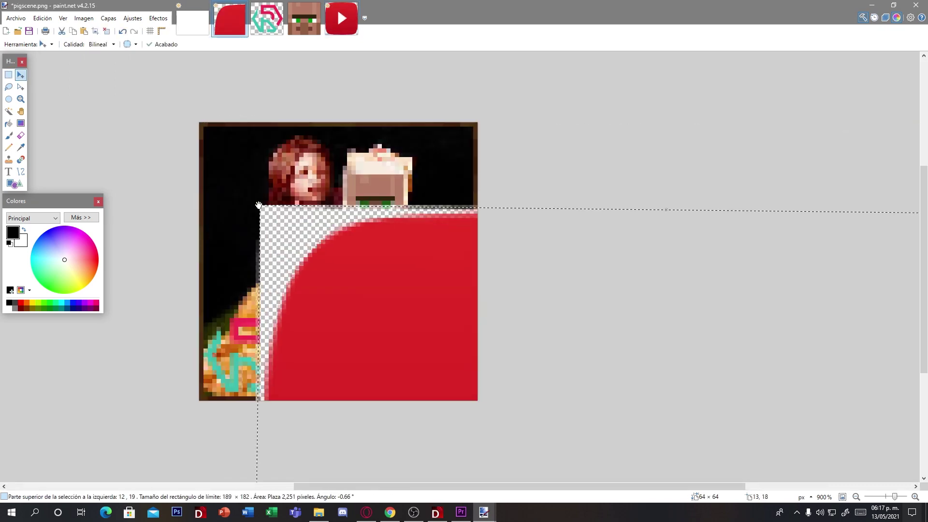
{"action": "key", "text": "ctrl+z"}
{"action": "key", "text": "ctrl+z"}
{"action": "left_click", "coordinate": [341, 20]}
{"action": "key", "text": "ctrl+z"}
- Select the YouTube logo with the Magic Wand, copy it and paste it into pigscene.png, keeping the canvas size
{"action": "left_click", "coordinate": [9, 111]}
{"action": "left_click", "coordinate": [470, 275]}
{"action": "key", "text": "ctrl+c"}
{"action": "left_click", "coordinate": [229, 21]}
{"action": "key", "text": "ctrl+v"}
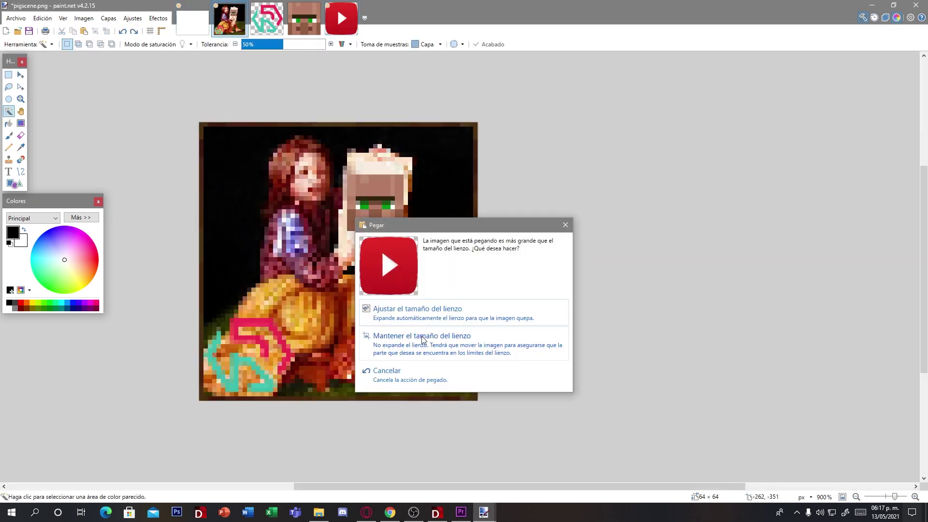
{"action": "left_click", "coordinate": [420, 336]}
- Shrink the pasted YouTube logo and place it on the grass in the painting's lower-right corner
{"action": "left_click_drag", "start_coordinate": [669, 382], "coordinate": [486, 83]}
{"action": "left_click_drag", "start_coordinate": [793, 454], "coordinate": [337, 67]}
{"action": "left_click_drag", "start_coordinate": [277, 55], "coordinate": [609, 363]}
{"action": "mouse_move", "coordinate": [616, 103]}
{"action": "left_mouse_down"}
{"action": "mouse_move", "coordinate": [613, 230]}
{"action": "mouse_move", "coordinate": [401, 305]}
{"action": "left_mouse_up"}
{"action": "left_click_drag", "start_coordinate": [346, 340], "coordinate": [393, 353]}
{"action": "mouse_move", "coordinate": [448, 317]}
{"action": "left_mouse_down"}
{"action": "mouse_move", "coordinate": [428, 338]}
{"action": "mouse_move", "coordinate": [486, 407]}
{"action": "left_mouse_up"}
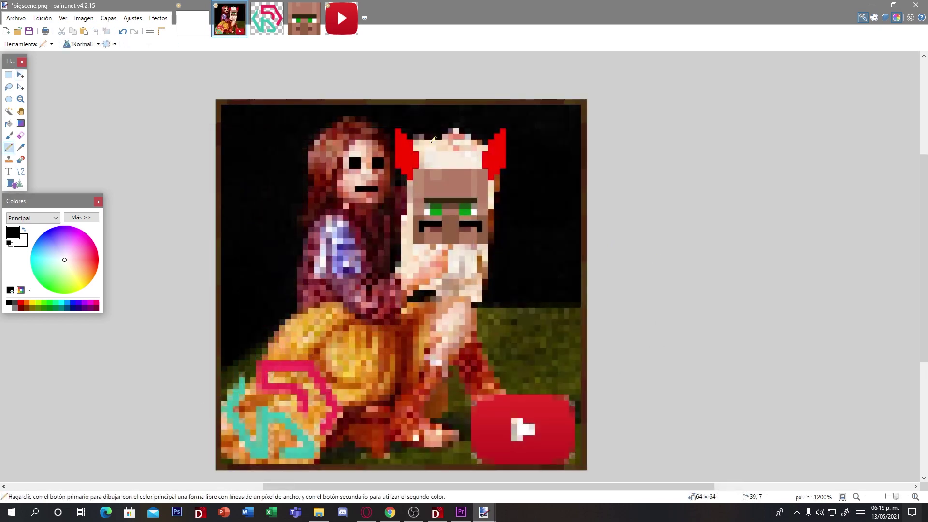
- Save the edited pigscene.png and accept the save settings
{"action": "left_click", "coordinate": [3, 19]}
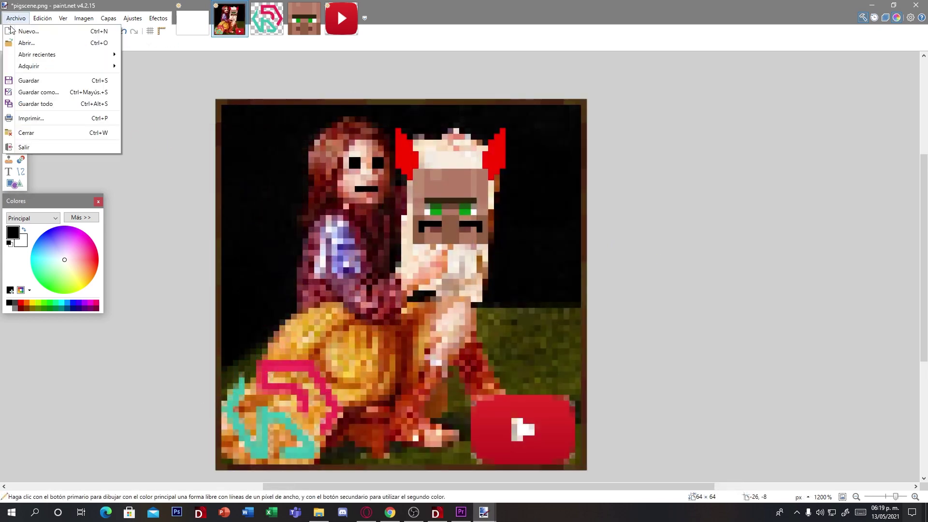
{"action": "left_click", "coordinate": [33, 80]}
{"action": "left_click", "coordinate": [556, 334]}
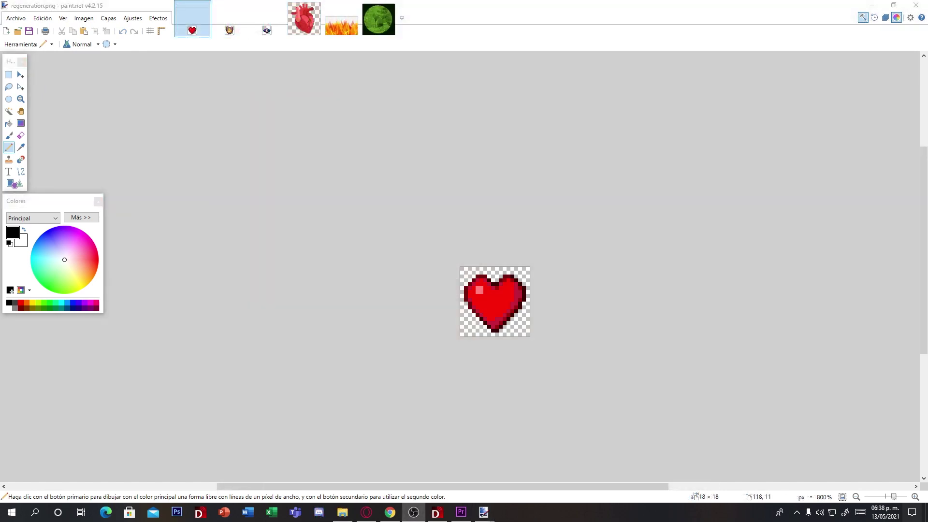
- Examine the effect icon files available in the pack's mob_effect folder
{"action": "left_click", "coordinate": [272, 127]}
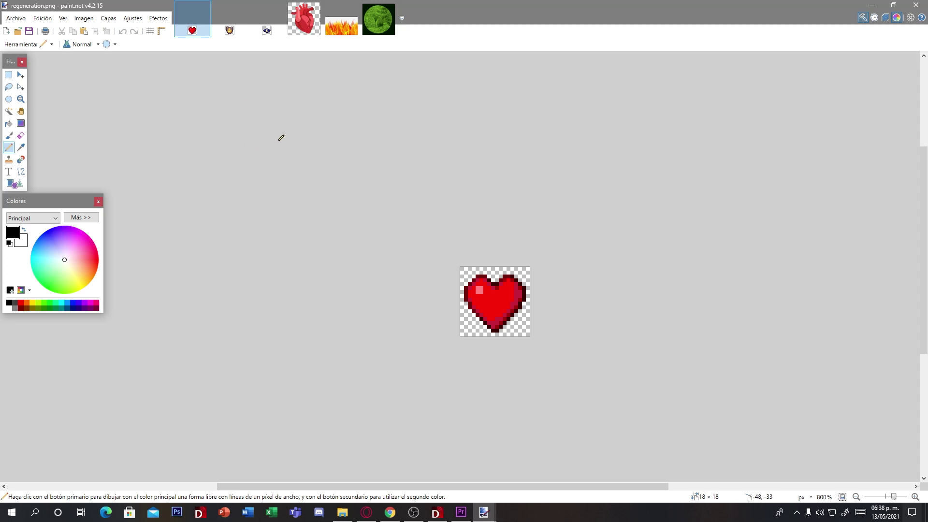
{"action": "left_click", "coordinate": [15, 18]}
{"action": "left_click", "coordinate": [27, 43]}
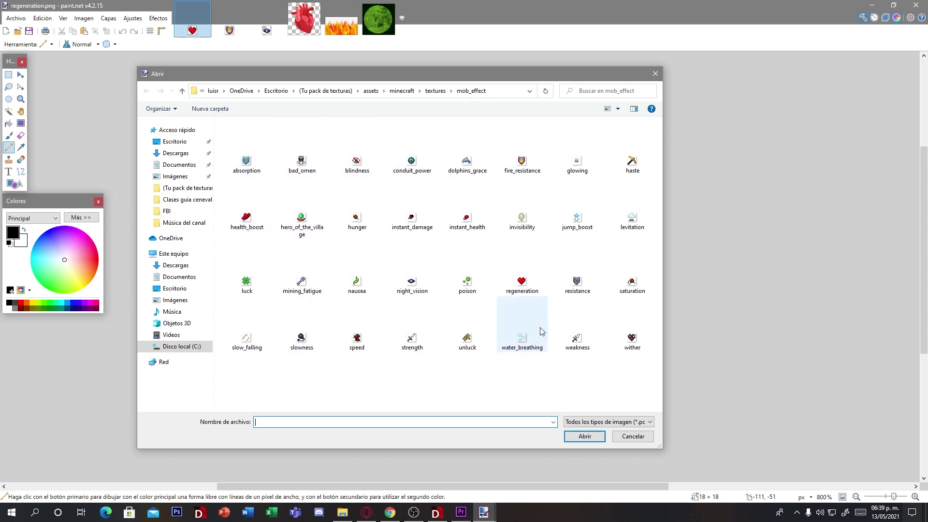
{"action": "mouse_move", "coordinate": [620, 380]}
{"action": "left_mouse_down"}
{"action": "mouse_move", "coordinate": [199, 182]}
{"action": "mouse_move", "coordinate": [134, 179]}
{"action": "mouse_move", "coordinate": [275, 119]}
{"action": "mouse_move", "coordinate": [400, 358]}
{"action": "left_mouse_up"}
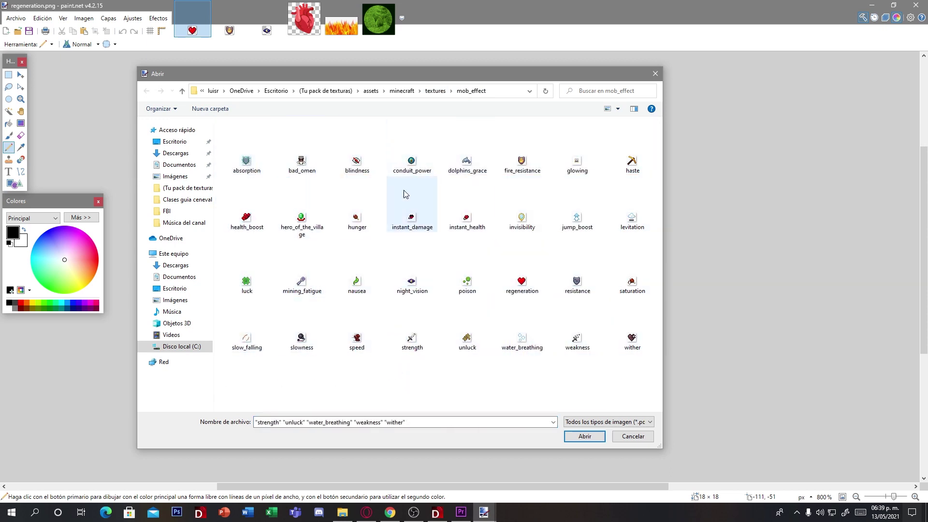
{"action": "left_click", "coordinate": [656, 74]}
- Copy the whole heart picture, paste it into regeneration.png and try to shrink it onto the small canvas
{"action": "key", "text": "ctrl+a"}
{"action": "key", "text": "ctrl+c"}
{"action": "left_click", "coordinate": [193, 19]}
{"action": "key", "text": "ctrl+v"}
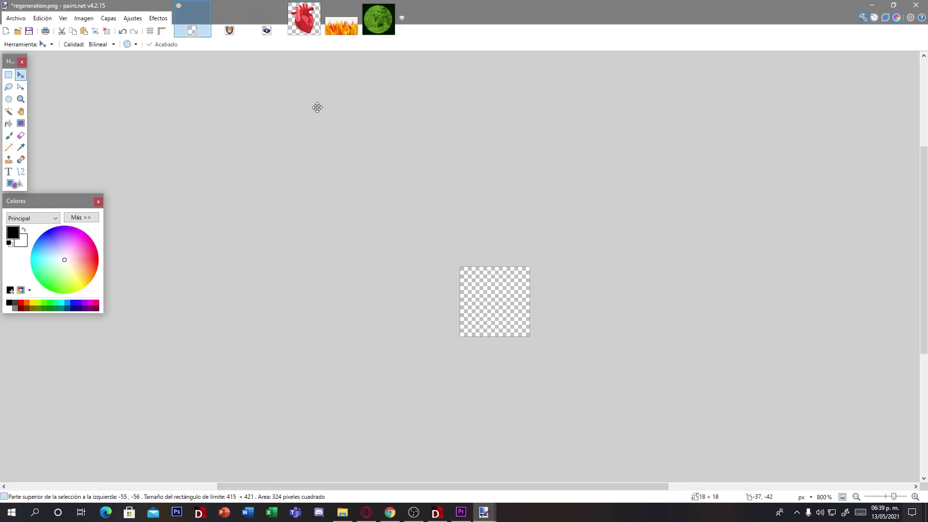
{"action": "left_click_drag", "start_coordinate": [317, 107], "coordinate": [531, 263]}
{"action": "left_click_drag", "start_coordinate": [457, 263], "coordinate": [460, 268]}
{"action": "left_click_drag", "start_coordinate": [553, 352], "coordinate": [553, 352]}
{"action": "key", "text": "ctrl+d"}
- Resize regeneration.png to 36 × 36 pixels
{"action": "left_click", "coordinate": [84, 18]}
{"action": "left_click", "coordinate": [109, 45]}
{"action": "type", "text": "46"}
{"action": "key", "text": "BackSpace"}
{"action": "key", "text": "BackSpace"}
{"action": "type", "text": "36"}
{"action": "key", "text": "Tab"}
{"action": "type", "text": "36"}
{"action": "key", "text": "Return"}
- Paste the heart into the resized regeneration.png, position it over the canvas and deselect it
{"action": "key", "text": "ctrl+v"}
{"action": "left_click_drag", "start_coordinate": [131, 140], "coordinate": [311, 56]}
{"action": "key", "text": "ctrl+d"}
{"action": "left_click", "coordinate": [520, 336]}
- Select the flames in the fire picture with the Magic Wand and resize fire_resistance.png to 36 × 36 pixels
{"action": "left_click", "coordinate": [341, 24]}
{"action": "left_click", "coordinate": [9, 112]}
{"action": "left_click", "coordinate": [338, 272]}
{"action": "left_click", "coordinate": [237, 26]}
{"action": "key", "text": "ctrl+r"}
{"action": "type", "text": "36"}
{"action": "left_click", "coordinate": [481, 335]}
- Paste the flames into fire_resistance.png, scale and place them around the shield, and deselect
{"action": "key", "text": "ctrl+v"}
{"action": "key", "text": "ctrl+v"}
{"action": "left_click_drag", "start_coordinate": [460, 267], "coordinate": [460, 275]}
{"action": "scroll", "coordinate": [633, 145], "scroll_direction": "down", "scroll_amount": 7}
{"action": "mouse_move", "coordinate": [615, 184]}
{"action": "left_mouse_down"}
{"action": "mouse_move", "coordinate": [703, 149]}
{"action": "mouse_move", "coordinate": [702, 360]}
{"action": "mouse_move", "coordinate": [617, 193]}
{"action": "left_mouse_up"}
{"action": "scroll", "coordinate": [628, 187], "scroll_direction": "up", "scroll_amount": 6}
{"action": "left_click_drag", "start_coordinate": [775, 222], "coordinate": [612, 220]}
{"action": "left_click_drag", "start_coordinate": [349, 167], "coordinate": [499, 164]}
{"action": "left_click_drag", "start_coordinate": [556, 213], "coordinate": [562, 184]}
{"action": "left_click_drag", "start_coordinate": [614, 228], "coordinate": [606, 219]}
{"action": "key", "text": "ctrl+d"}
- Resize the green night-vision binocular picture to 36 × 36 pixels
{"action": "left_click", "coordinate": [378, 20]}
{"action": "left_click", "coordinate": [83, 18]}
{"action": "left_click", "coordinate": [112, 44]}
{"action": "type", "text": "36"}
{"action": "left_click", "coordinate": [473, 338]}
{"action": "scroll", "coordinate": [470, 282], "scroll_direction": "up", "scroll_amount": 10}
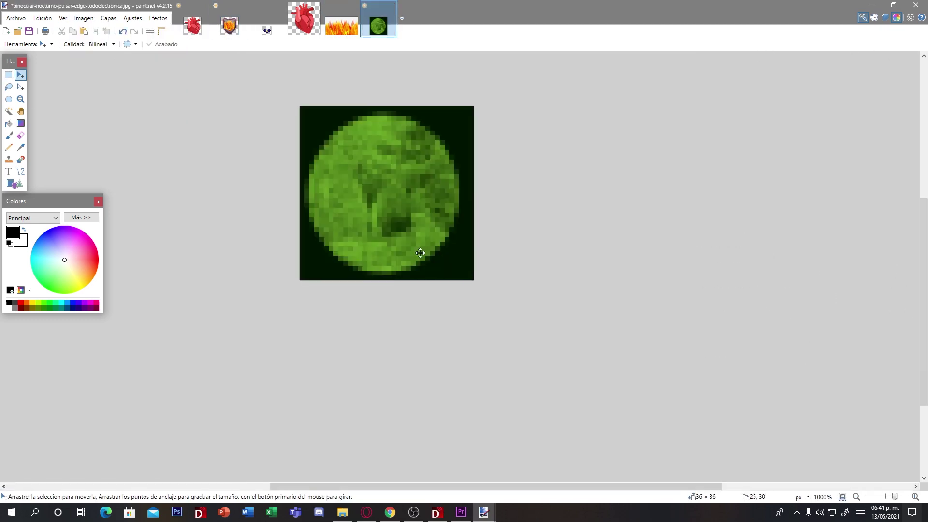
- Select the whole green binocular picture for copying and resize night_vision.png to 36 × 36 pixels
{"action": "left_click", "coordinate": [9, 75]}
{"action": "left_click", "coordinate": [267, 27]}
{"action": "left_click", "coordinate": [84, 19]}
{"action": "left_click", "coordinate": [111, 43]}
{"action": "type", "text": "36"}
{"action": "double_click", "coordinate": [464, 258]}
{"action": "type", "text": "36"}
{"action": "left_click", "coordinate": [473, 338]}
- Paste the green binocular picture into night_vision.png, shrink it slightly inside the canvas edges and deselect it
{"action": "key", "text": "ctrl+v"}
{"action": "left_click_drag", "start_coordinate": [469, 215], "coordinate": [470, 229]}
{"action": "left_click_drag", "start_coordinate": [530, 282], "coordinate": [523, 280]}
{"action": "left_click_drag", "start_coordinate": [462, 291], "coordinate": [466, 284]}
{"action": "key", "text": "ctrl+d"}
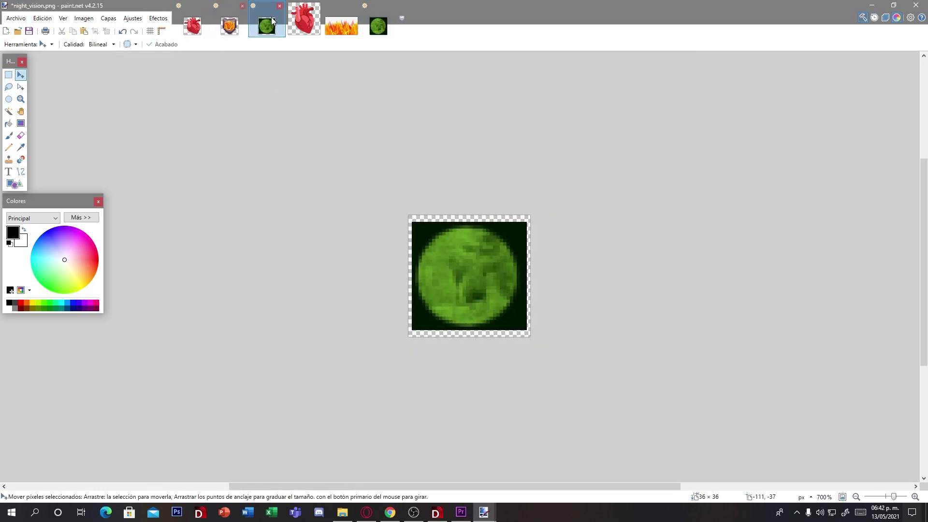
- Close the heart, fire and binocular source pictures
{"action": "left_click", "coordinate": [309, 16]}
{"action": "left_click", "coordinate": [319, 6]}
{"action": "left_click", "coordinate": [319, 5]}
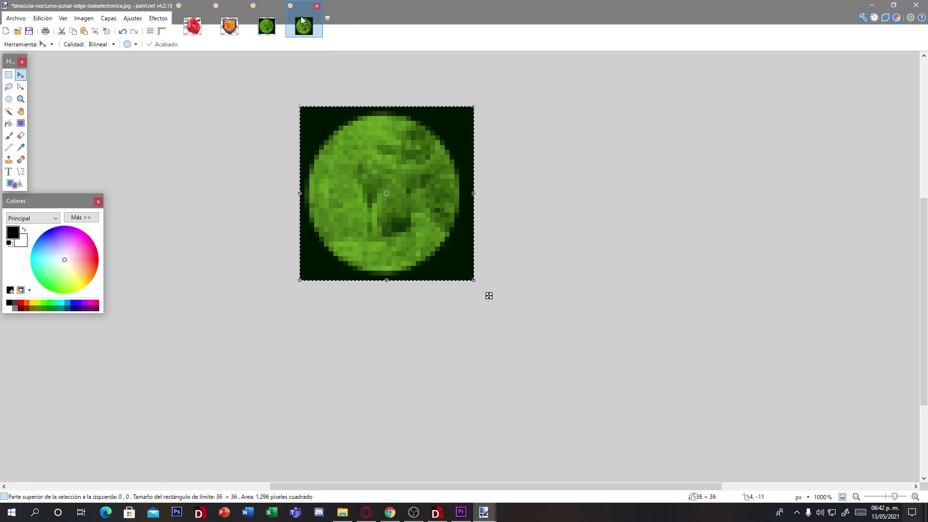
{"action": "left_click", "coordinate": [320, 7]}
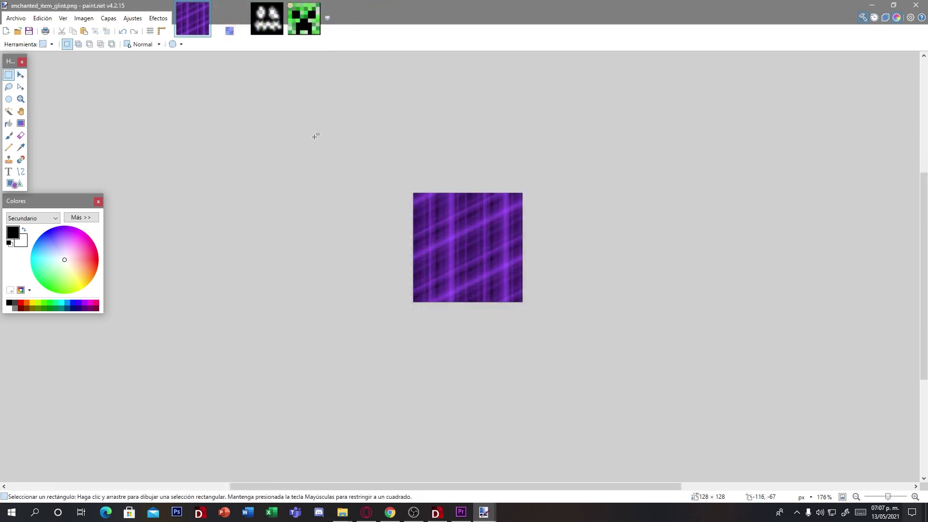
- Examine the enchanted_item_glint, underwater and pumpkinblur textures and the other files in the pack's misc folder
{"action": "left_click", "coordinate": [241, 28]}
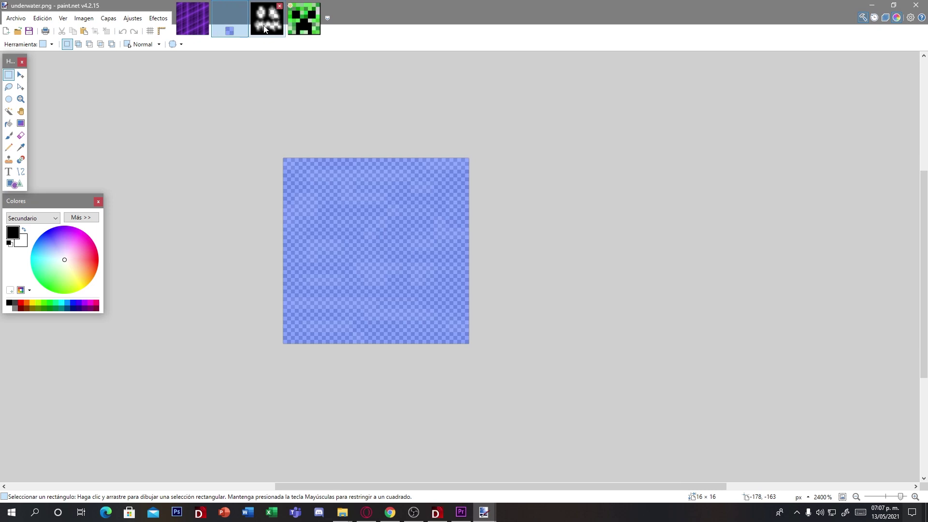
{"action": "left_click", "coordinate": [265, 29]}
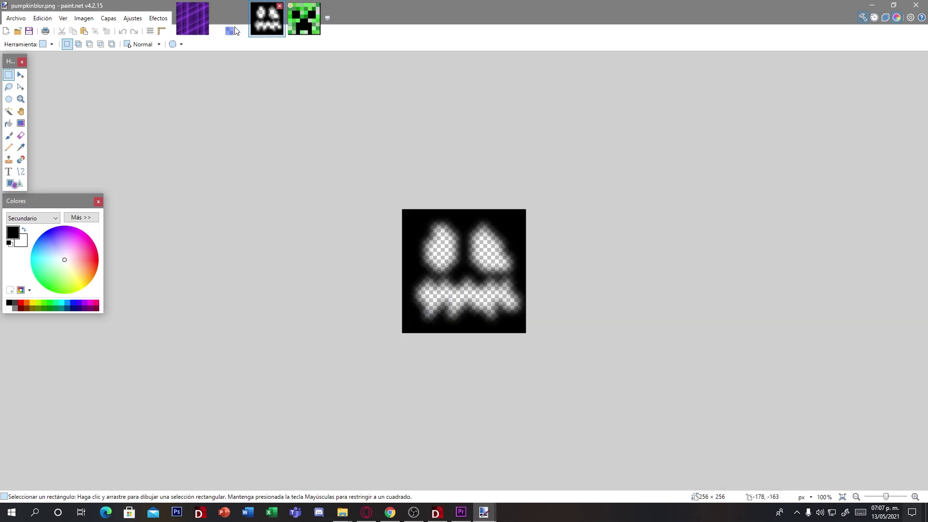
{"action": "left_click", "coordinate": [180, 33]}
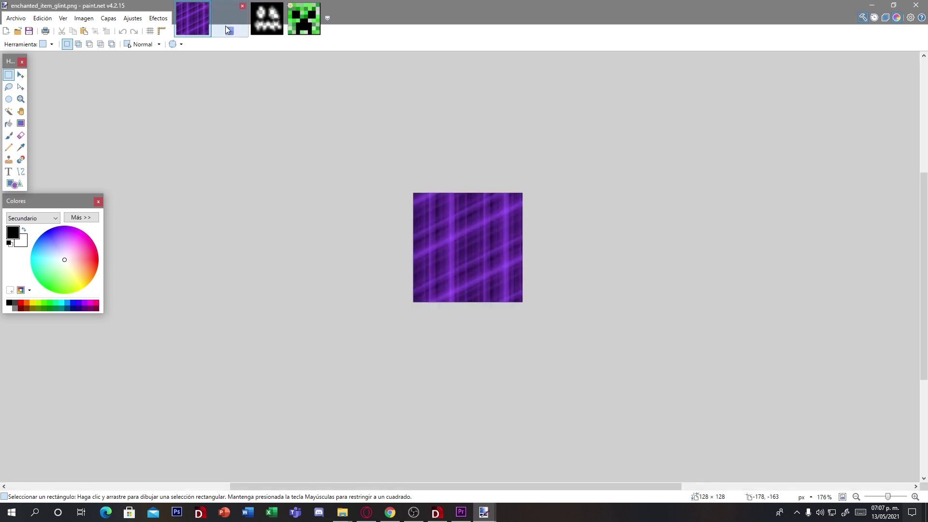
{"action": "left_click", "coordinate": [226, 28]}
{"action": "left_click", "coordinate": [267, 28]}
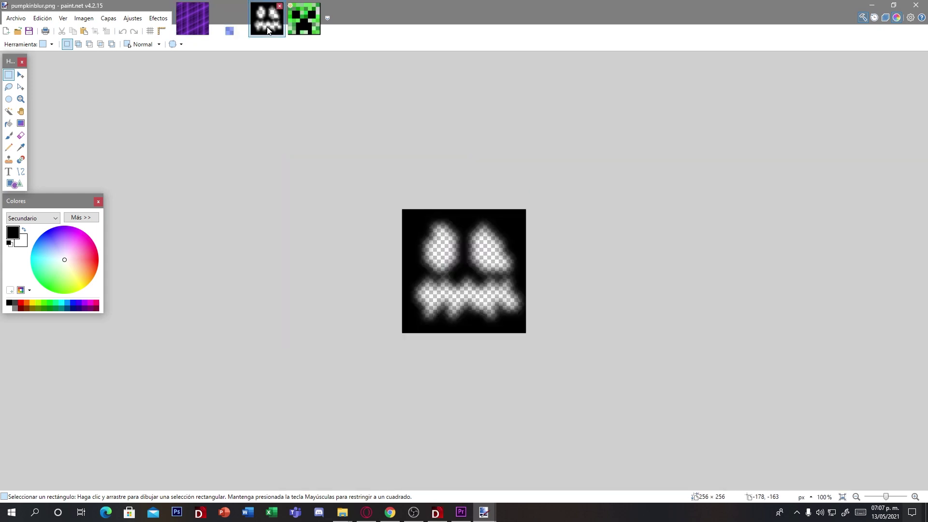
{"action": "left_click", "coordinate": [15, 18]}
{"action": "left_click", "coordinate": [47, 42]}
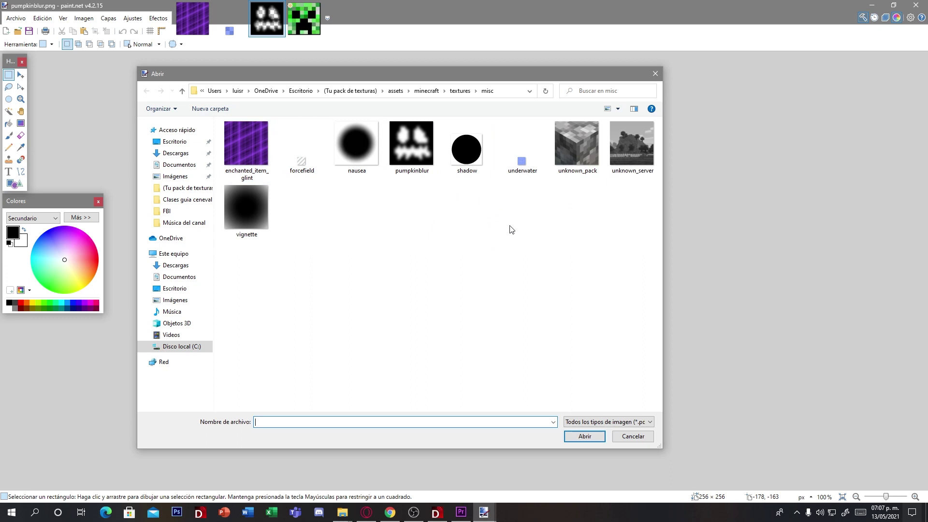
{"action": "left_click", "coordinate": [641, 438]}
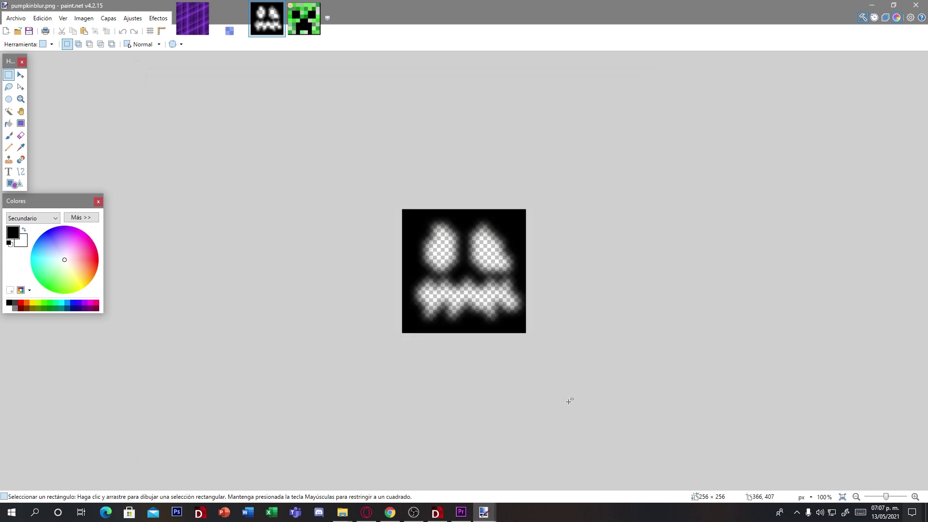
{"action": "left_click", "coordinate": [193, 32]}
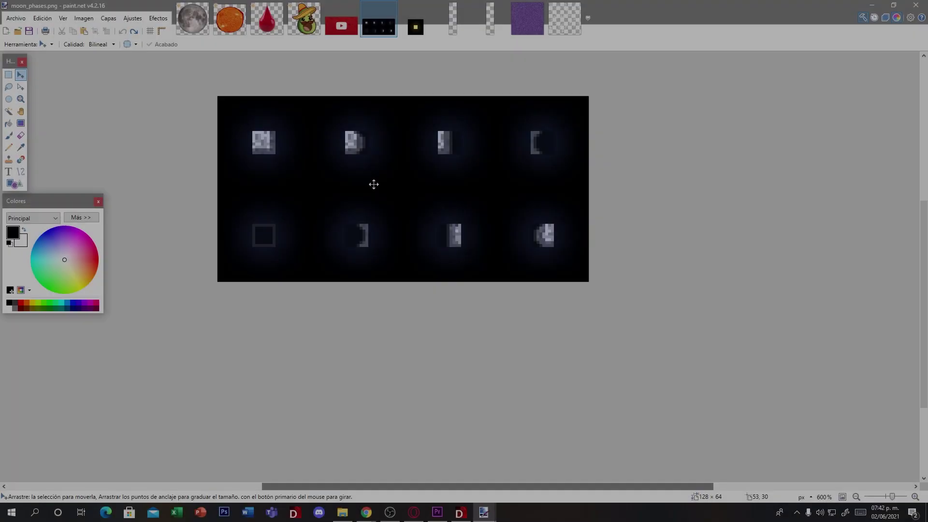
- Examine moon_phases.png and the texture files available in the pack's environment folder
{"action": "scroll", "coordinate": [402, 222], "scroll_direction": "up", "scroll_amount": 1}
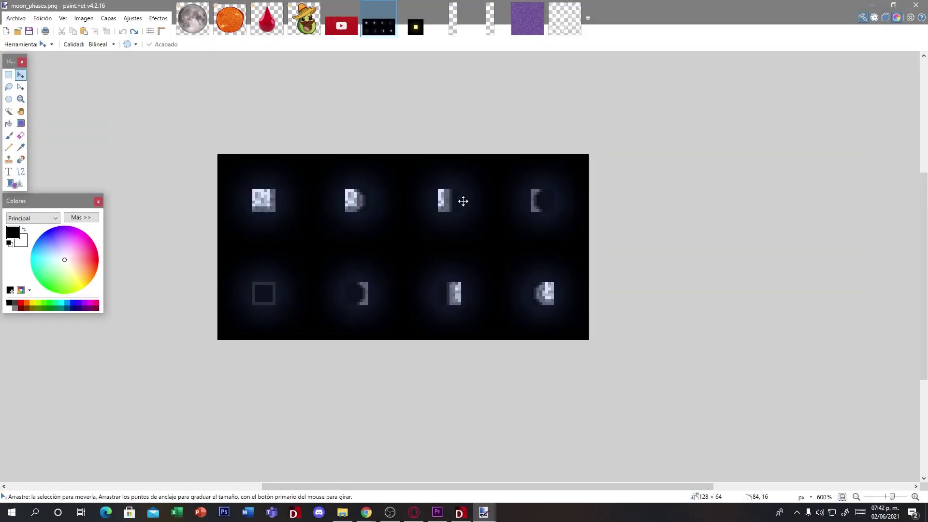
{"action": "left_click", "coordinate": [16, 18]}
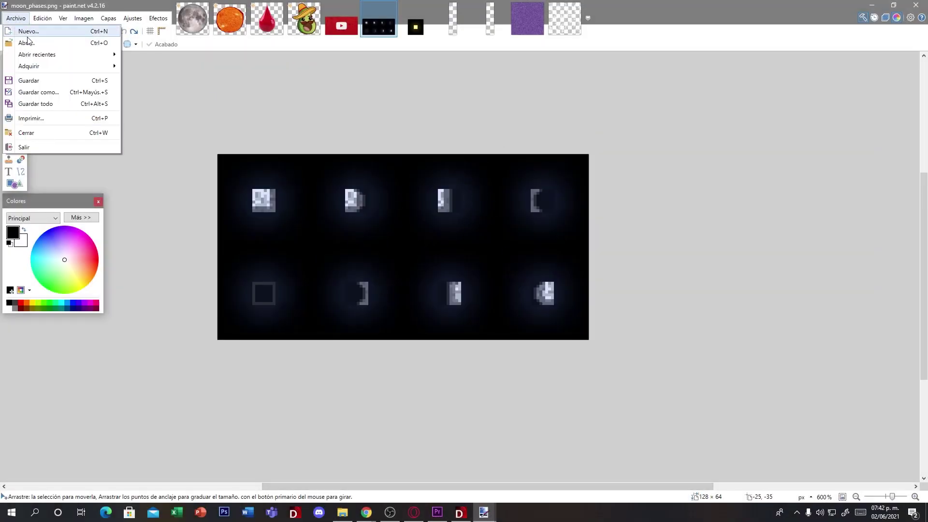
{"action": "left_click", "coordinate": [24, 41]}
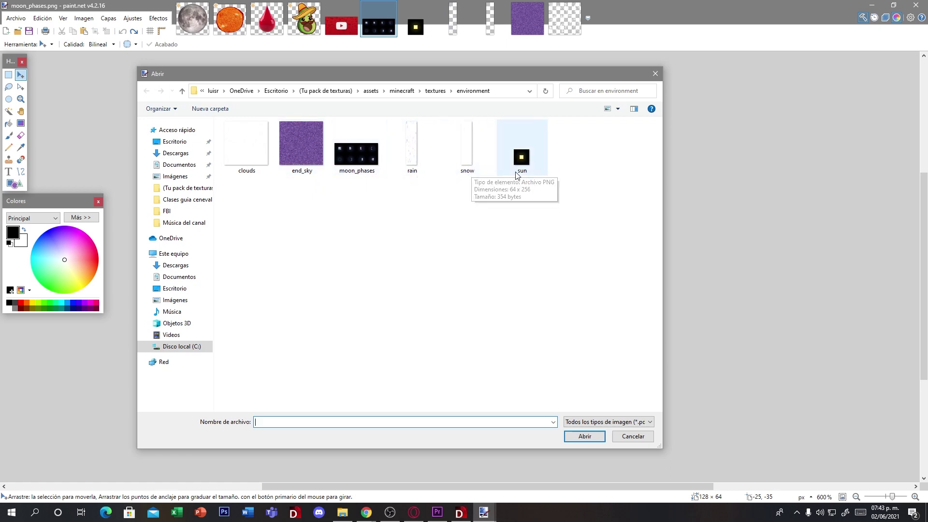
{"action": "left_click", "coordinate": [656, 74]}
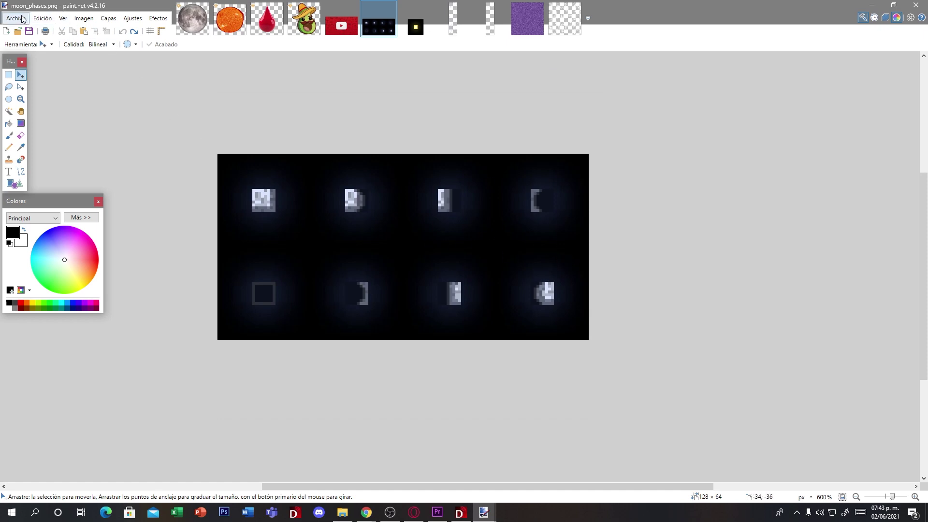
- Resize moon_phases.png to 256 × 128 pixels without keeping the aspect ratio
{"action": "left_click", "coordinate": [79, 19]}
{"action": "left_click", "coordinate": [99, 55]}
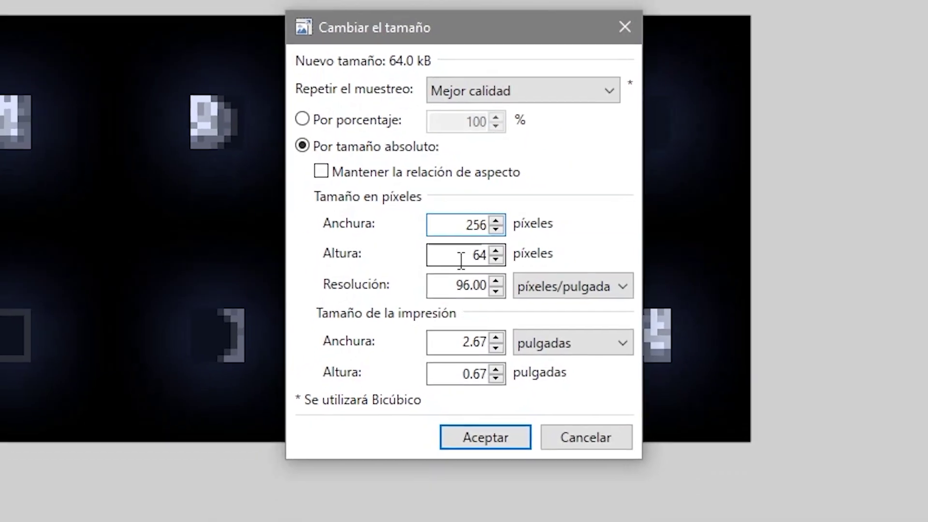
{"action": "key", "text": "Tab"}
{"action": "type", "text": "128"}
{"action": "left_click", "coordinate": [494, 412]}
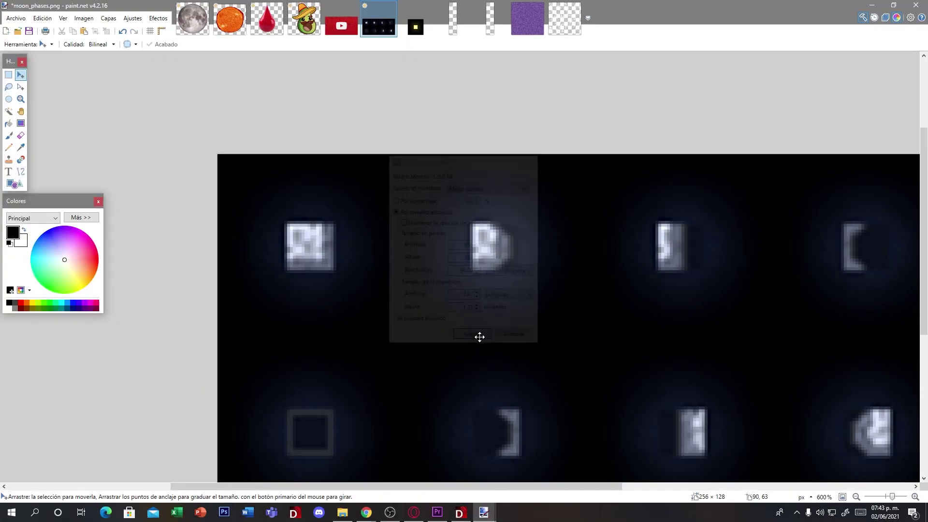
{"action": "scroll", "coordinate": [533, 316], "scroll_direction": "down", "scroll_amount": 1}
{"action": "scroll", "coordinate": [533, 317], "scroll_direction": "down", "scroll_amount": 2}
{"action": "scroll", "coordinate": [538, 368], "scroll_direction": "up", "scroll_amount": 1}
{"action": "left_click_drag", "start_coordinate": [527, 485], "coordinate": [588, 482]}
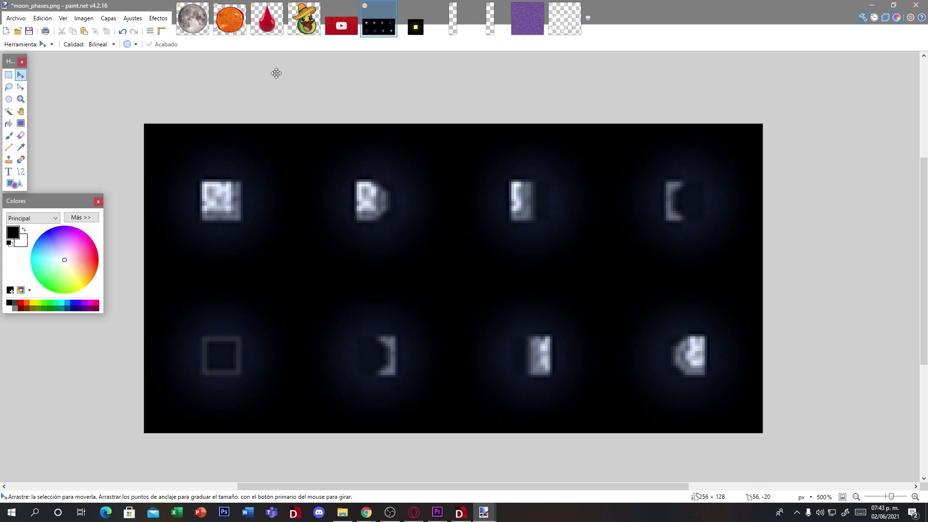
- Resize the Moon.jpg picture to 64 × 64 pixels
{"action": "left_click", "coordinate": [192, 19]}
{"action": "left_click", "coordinate": [84, 17]}
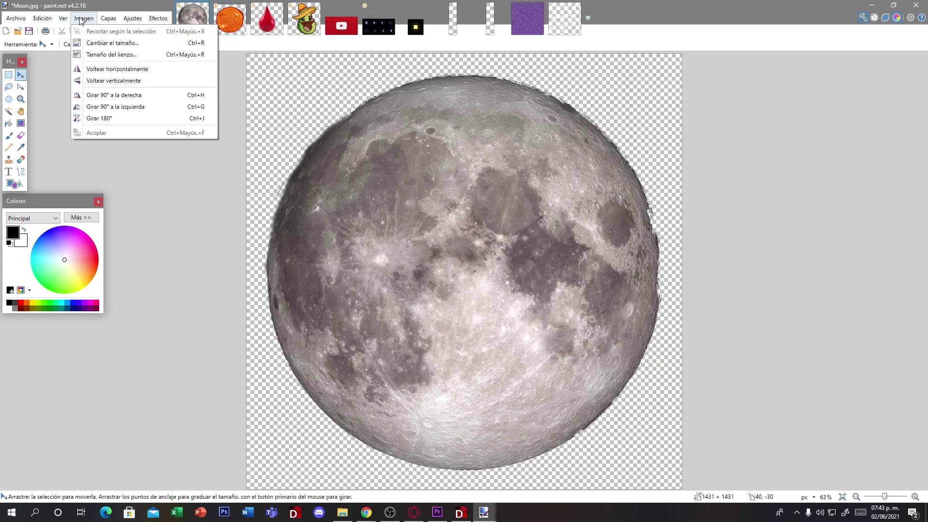
{"action": "left_click", "coordinate": [92, 43]}
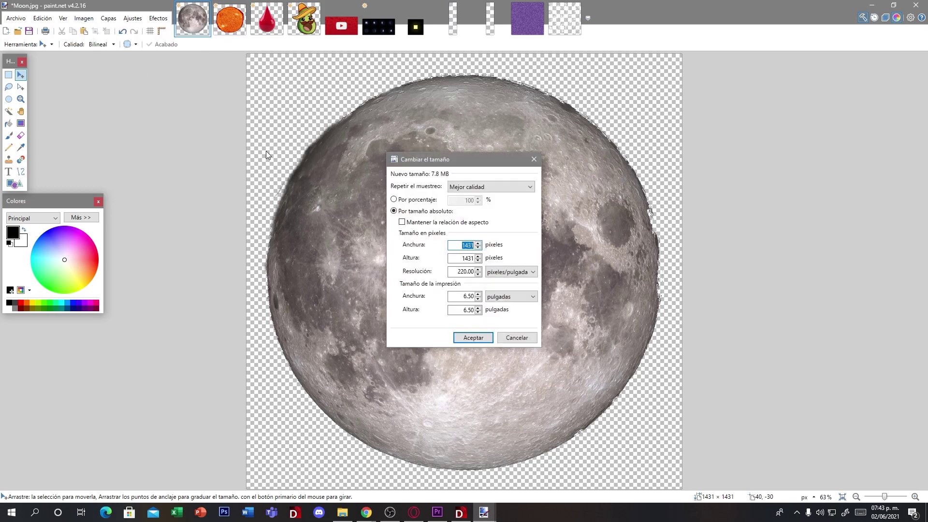
{"action": "type", "text": "64"}
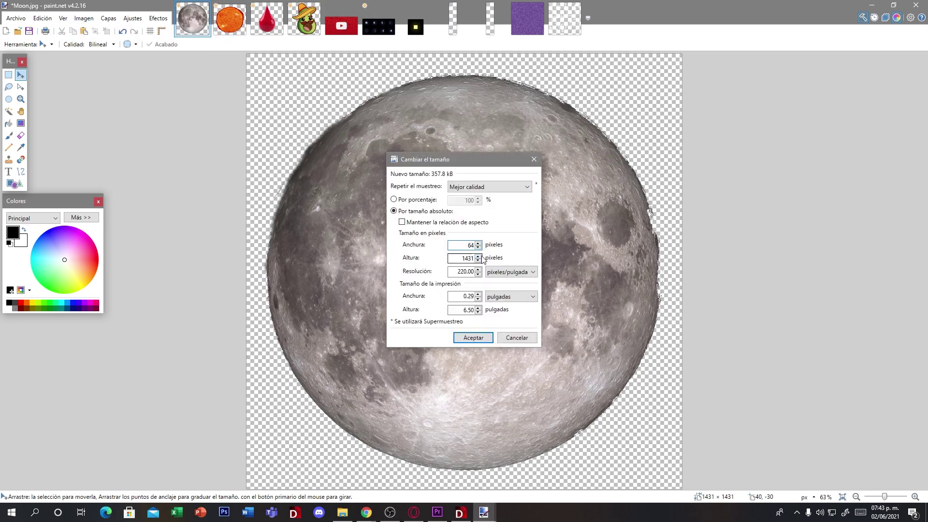
{"action": "left_click", "coordinate": [479, 338]}
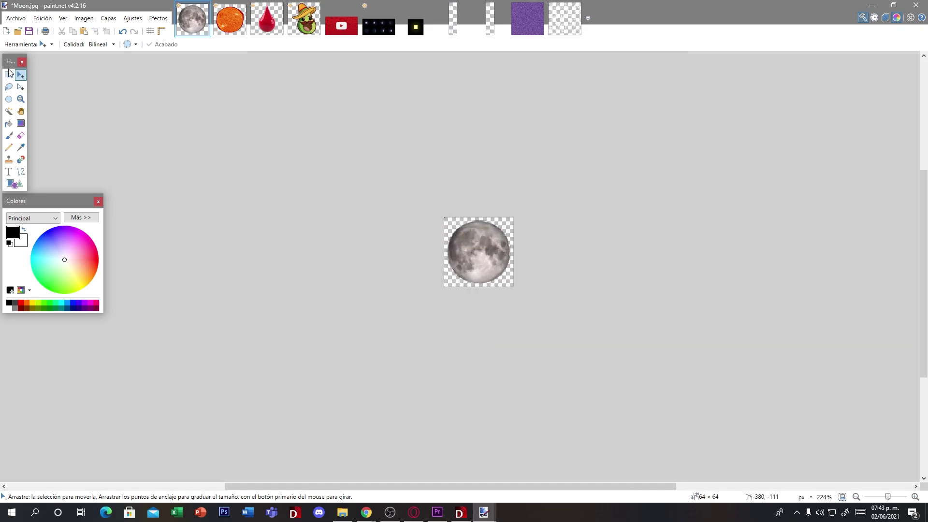
- Copy the whole resized moon and paste it over each of the eight phases in moon_phases.png
{"action": "left_click", "coordinate": [9, 75]}
{"action": "left_click_drag", "start_coordinate": [437, 178], "coordinate": [655, 362]}
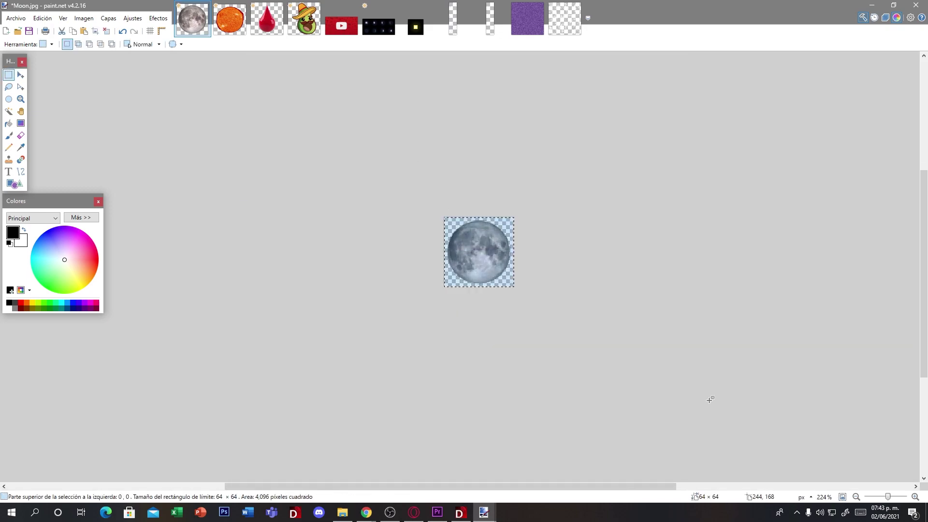
{"action": "left_click", "coordinate": [375, 25]}
{"action": "key", "text": "ctrl+v"}
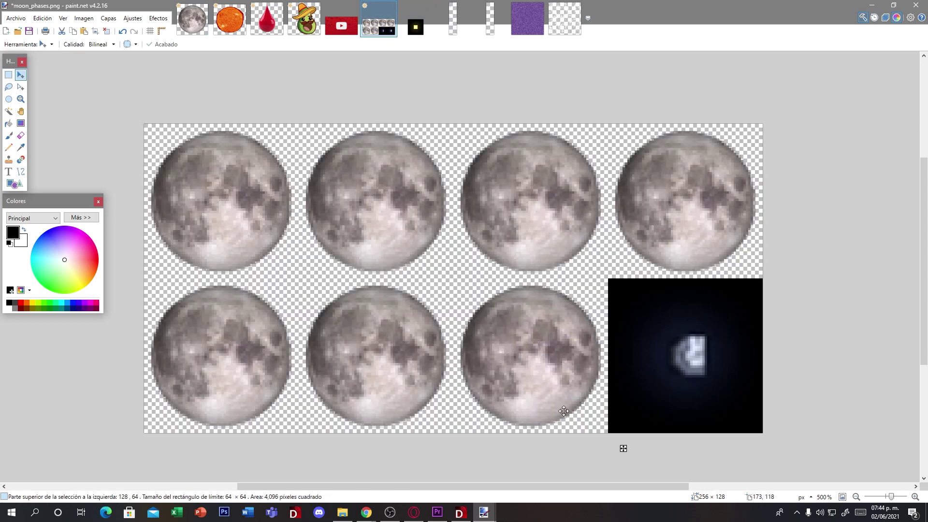
{"action": "key", "text": "ctrl+v"}
{"action": "left_click_drag", "start_coordinate": [231, 255], "coordinate": [693, 405]}
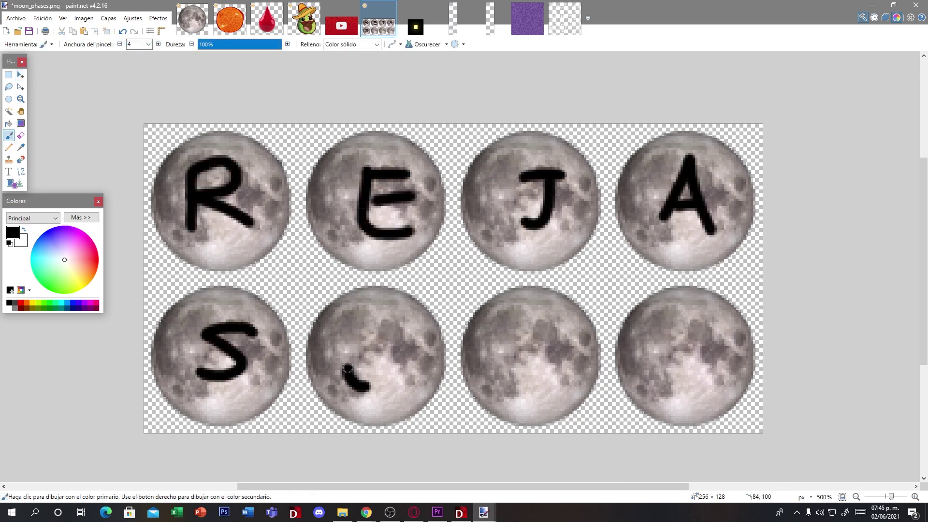
- Paint the black digits 8, 4 and 5 on the last three moons with the 4-pixel brush
{"action": "mouse_move", "coordinate": [352, 380]}
{"action": "left_mouse_down"}
{"action": "mouse_move", "coordinate": [390, 351]}
{"action": "mouse_move", "coordinate": [353, 328]}
{"action": "mouse_move", "coordinate": [375, 349]}
{"action": "mouse_move", "coordinate": [375, 373]}
{"action": "left_mouse_up"}
{"action": "mouse_move", "coordinate": [549, 396]}
{"action": "left_mouse_down"}
{"action": "mouse_move", "coordinate": [545, 334]}
{"action": "mouse_move", "coordinate": [506, 356]}
{"action": "mouse_move", "coordinate": [499, 321]}
{"action": "left_mouse_up"}
{"action": "mouse_move", "coordinate": [706, 324]}
{"action": "left_mouse_down"}
{"action": "mouse_move", "coordinate": [667, 328]}
{"action": "mouse_move", "coordinate": [668, 358]}
{"action": "mouse_move", "coordinate": [708, 372]}
{"action": "mouse_move", "coordinate": [665, 385]}
{"action": "left_mouse_up"}
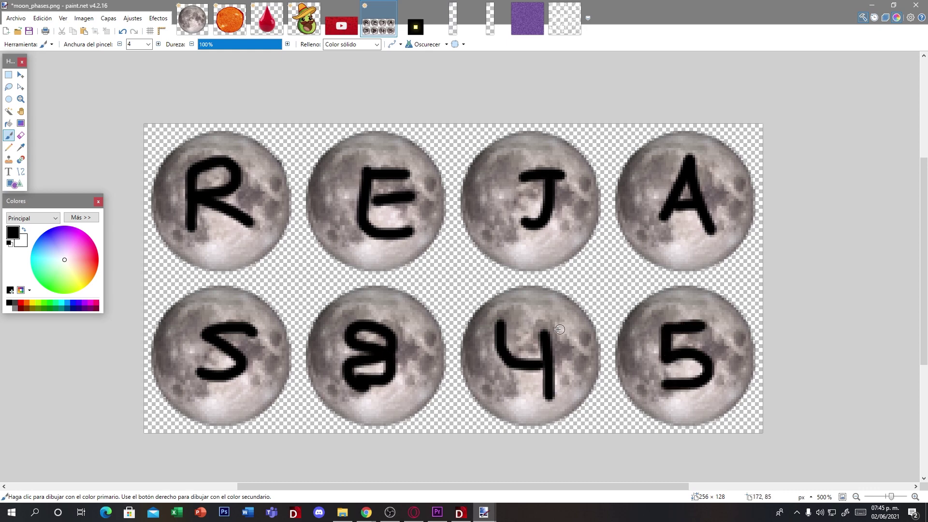
{"action": "scroll", "coordinate": [548, 314], "scroll_direction": "down", "scroll_amount": 1}
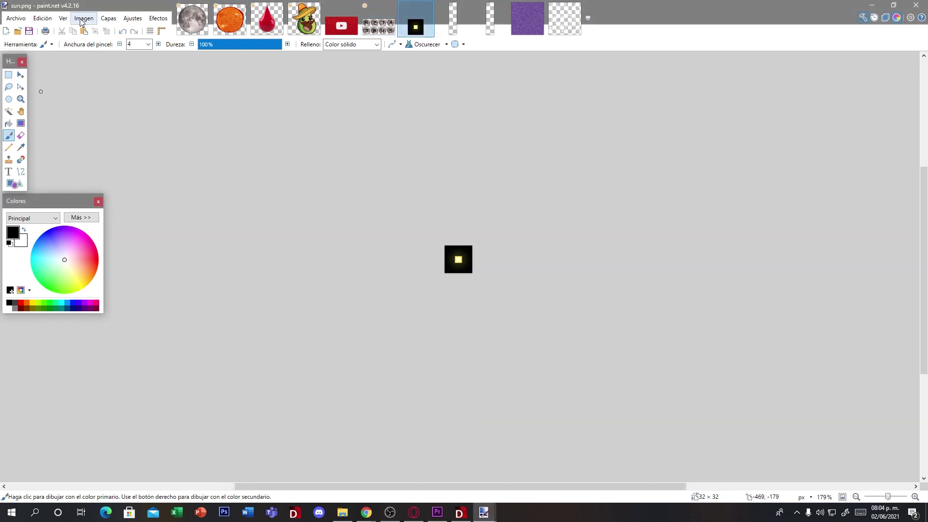
- Resize sun.png to 128 × 128 pixels
{"action": "left_click", "coordinate": [83, 19]}
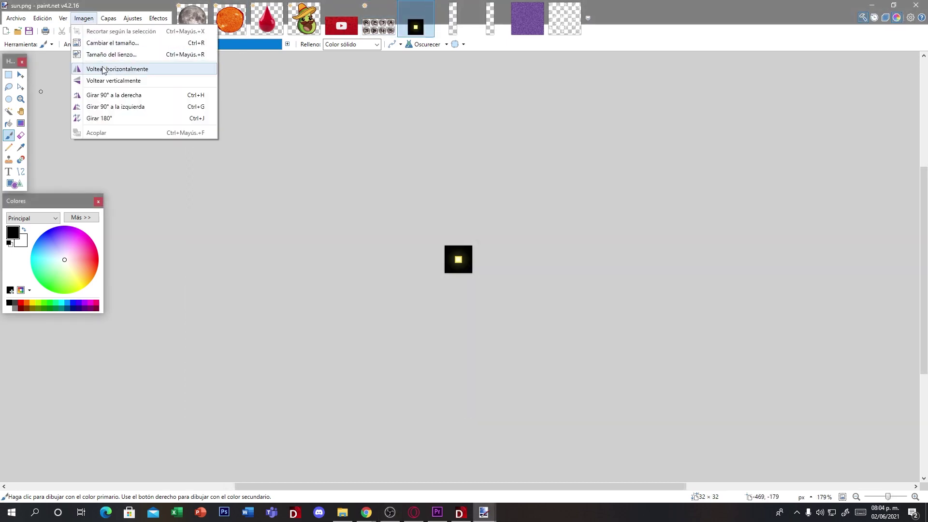
{"action": "left_click", "coordinate": [111, 45]}
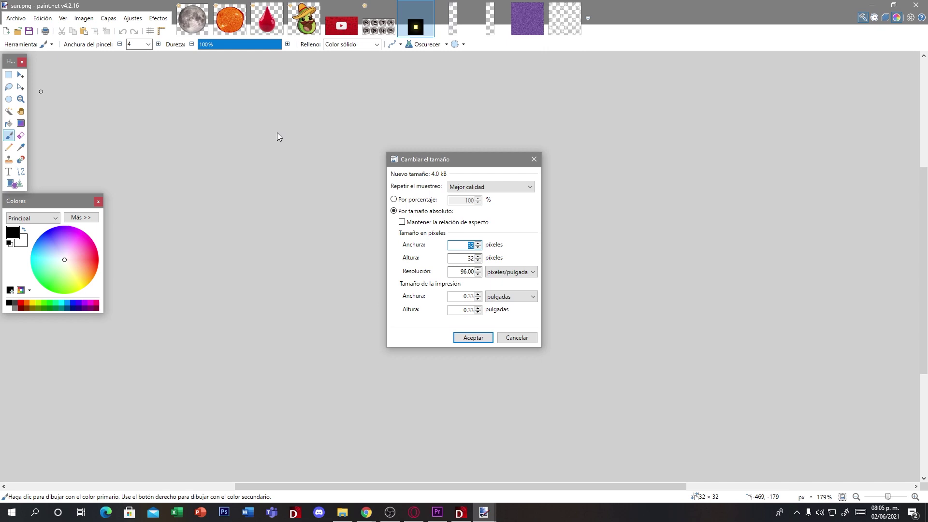
{"action": "type", "text": "128"}
{"action": "key", "text": "Tab"}
{"action": "type", "text": "128"}
{"action": "key", "text": "Return"}
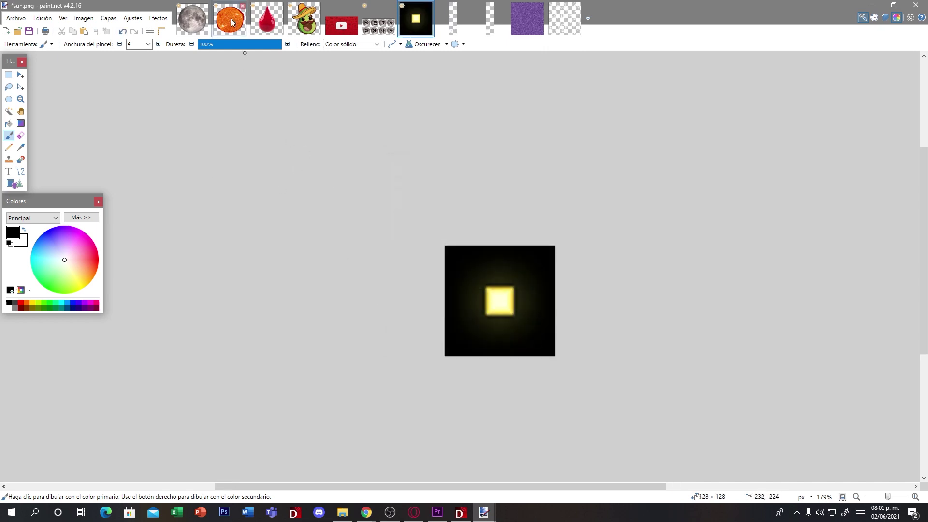
- Resize the orange sun picture to 128 × 128 pixels
{"action": "left_click", "coordinate": [232, 24]}
{"action": "key", "text": "s"}
{"action": "left_click", "coordinate": [83, 18]}
{"action": "left_click", "coordinate": [100, 44]}
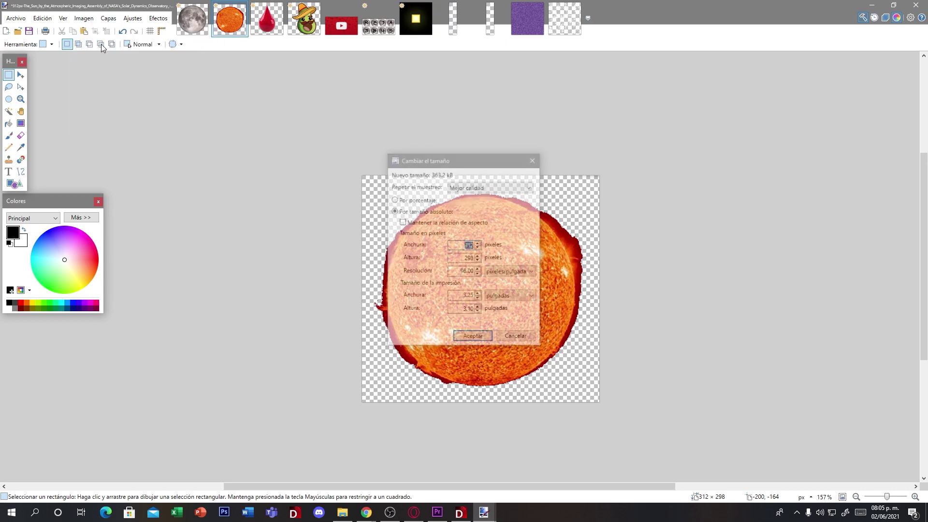
{"action": "type", "text": "128"}
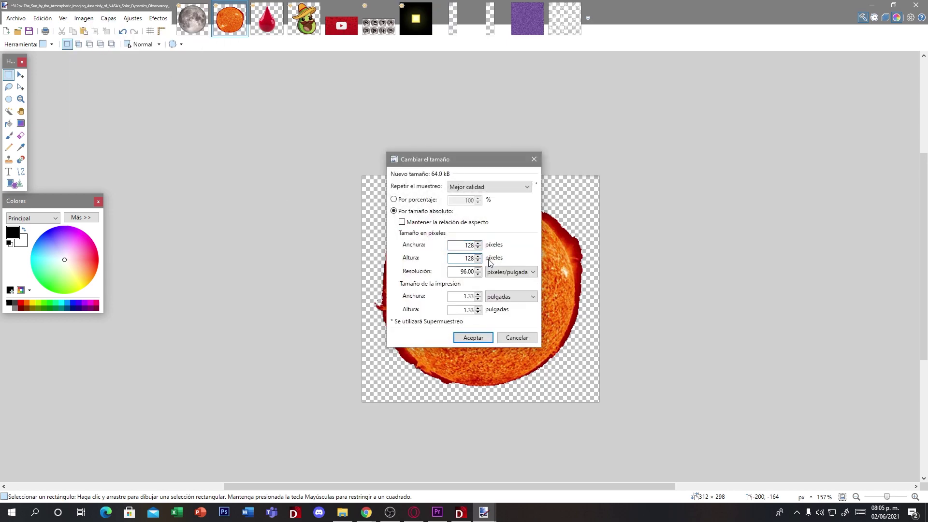
{"action": "left_click", "coordinate": [473, 337]}
- Copy the whole resized sun picture, paste it over the square sun in sun.png and deselect it
{"action": "key", "text": "ctrl+a"}
{"action": "key", "text": "ctrl+c"}
{"action": "left_click", "coordinate": [422, 23]}
{"action": "key", "text": "ctrl+v"}
{"action": "key", "text": "ctrl+d"}
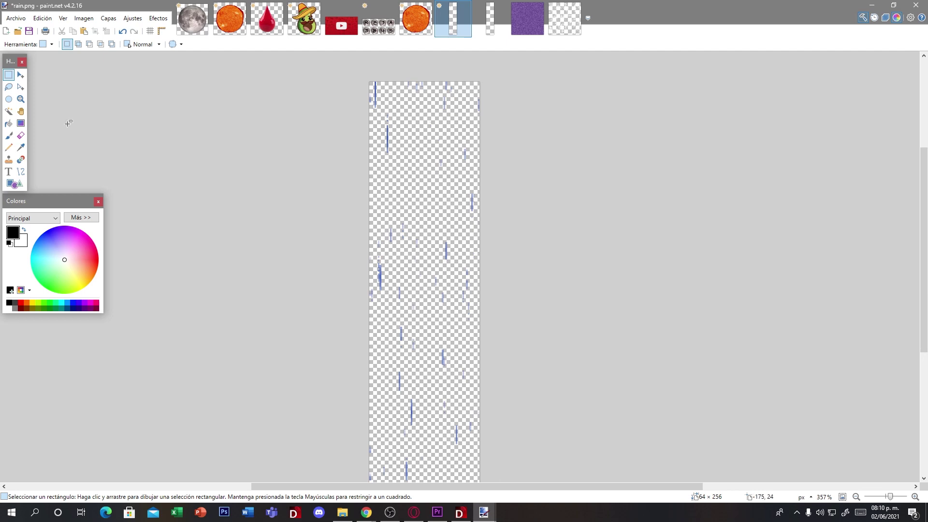
- Replace the blue rain streaks in rain.png with scaled-down copies of the red drop picture
{"action": "left_click", "coordinate": [22, 75]}
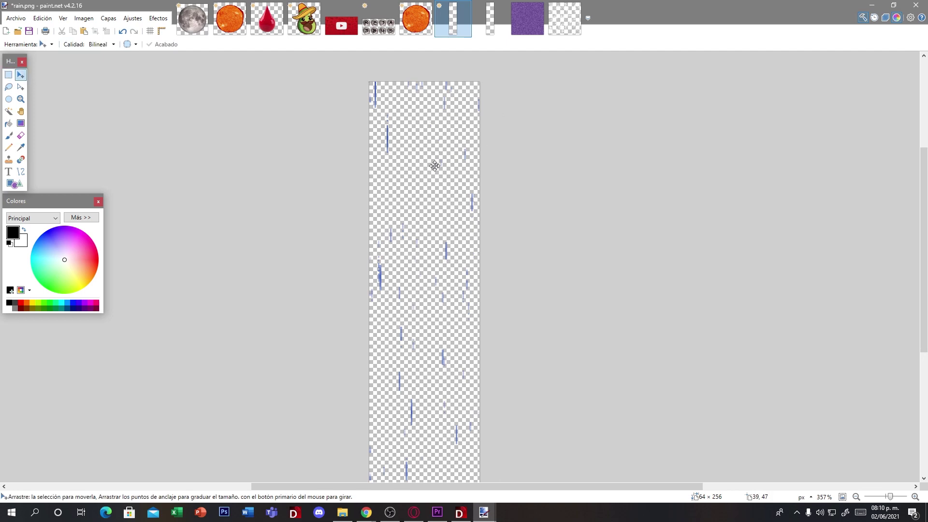
{"action": "left_click", "coordinate": [260, 31]}
{"action": "left_click", "coordinate": [459, 32]}
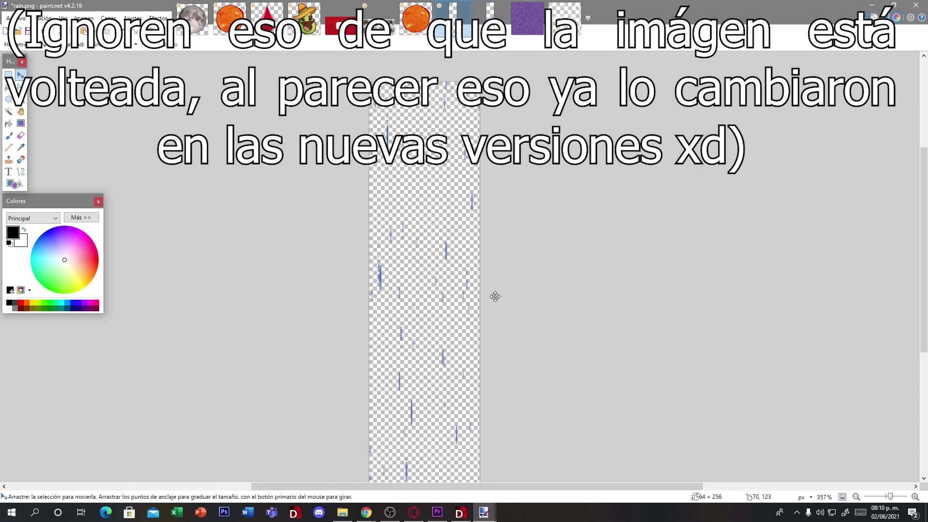
{"action": "left_click", "coordinate": [254, 32]}
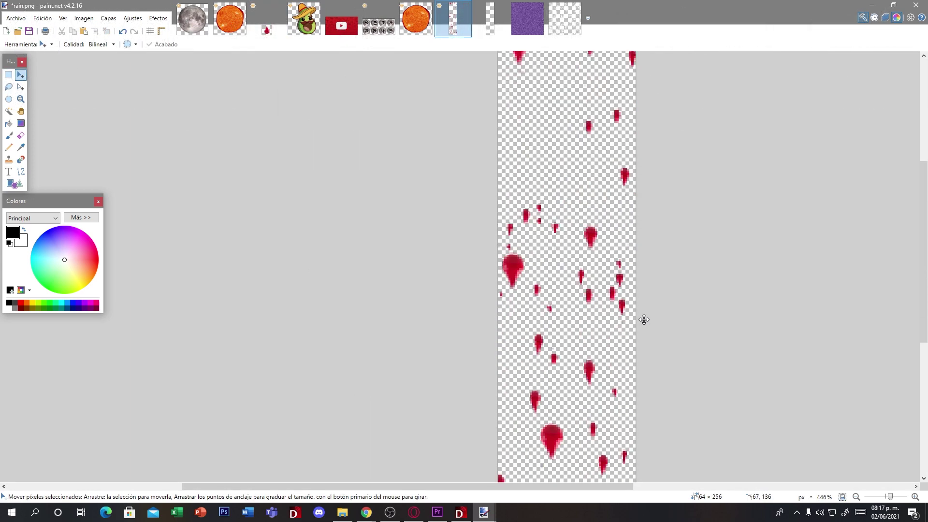
{"action": "scroll", "coordinate": [644, 320], "scroll_direction": "down", "scroll_amount": 2}
{"action": "scroll", "coordinate": [644, 350], "scroll_direction": "down", "scroll_amount": 3}
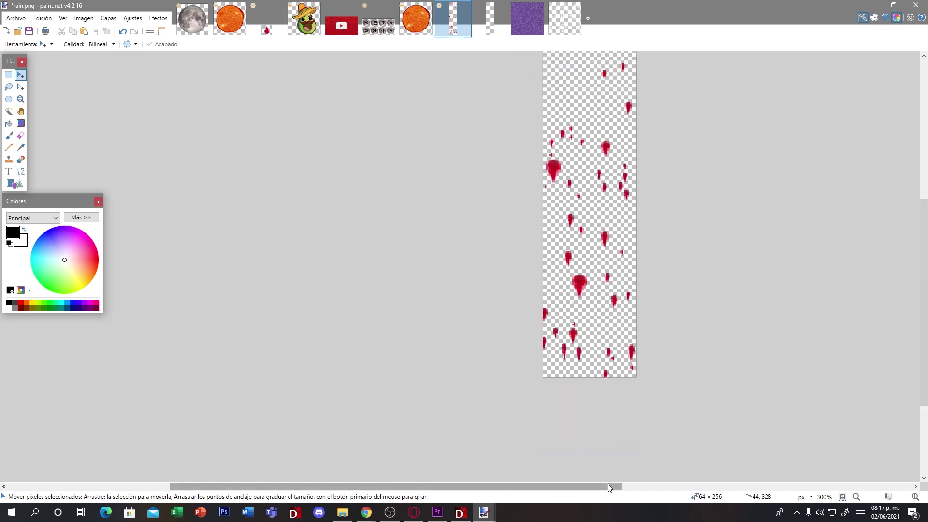
{"action": "left_click_drag", "start_coordinate": [607, 485], "coordinate": [667, 487]}
{"action": "scroll", "coordinate": [617, 434], "scroll_direction": "up", "scroll_amount": 3}
{"action": "scroll", "coordinate": [615, 435], "scroll_direction": "down", "scroll_amount": 3}
{"action": "left_click", "coordinate": [390, 513]}
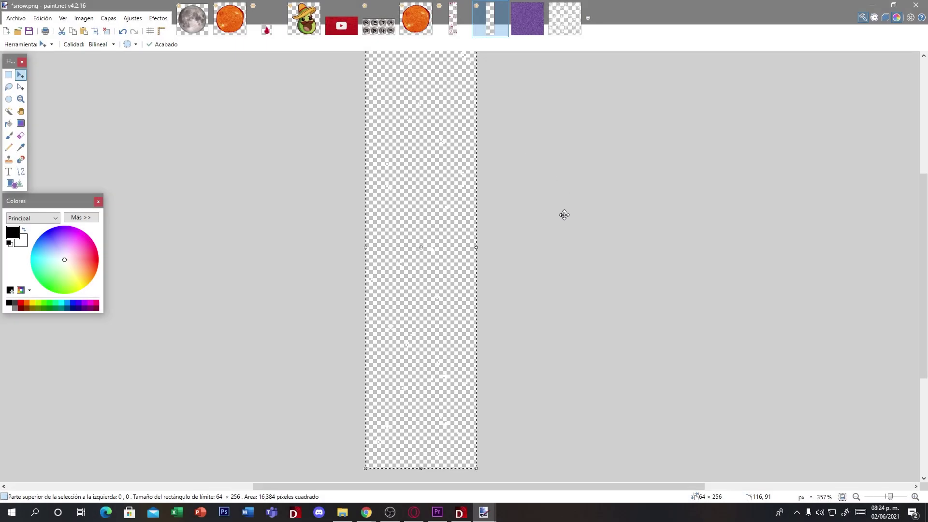
- Enlarge snow.png to 128 × 512 pixels and replace its snowflakes with small upside-down copies of the avocado picture
{"action": "scroll", "coordinate": [564, 214], "scroll_direction": "up", "scroll_amount": 2}
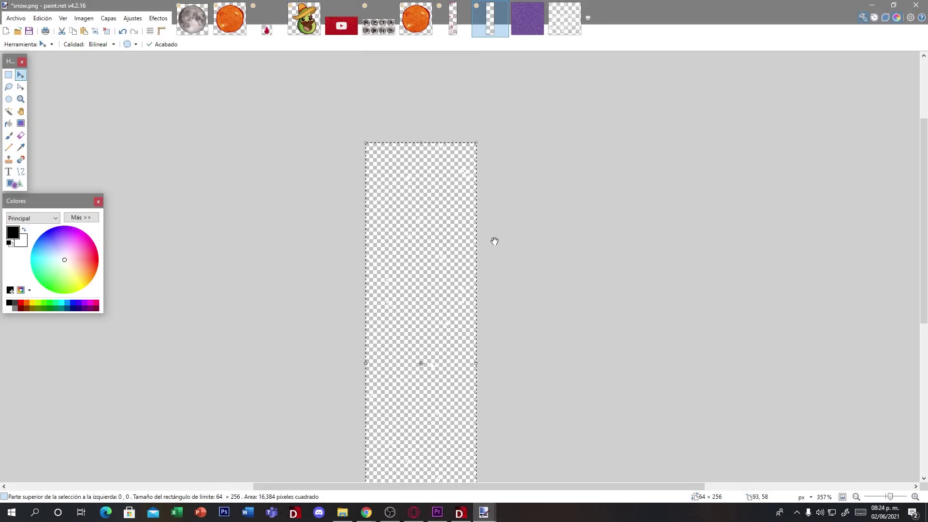
{"action": "left_click", "coordinate": [309, 24]}
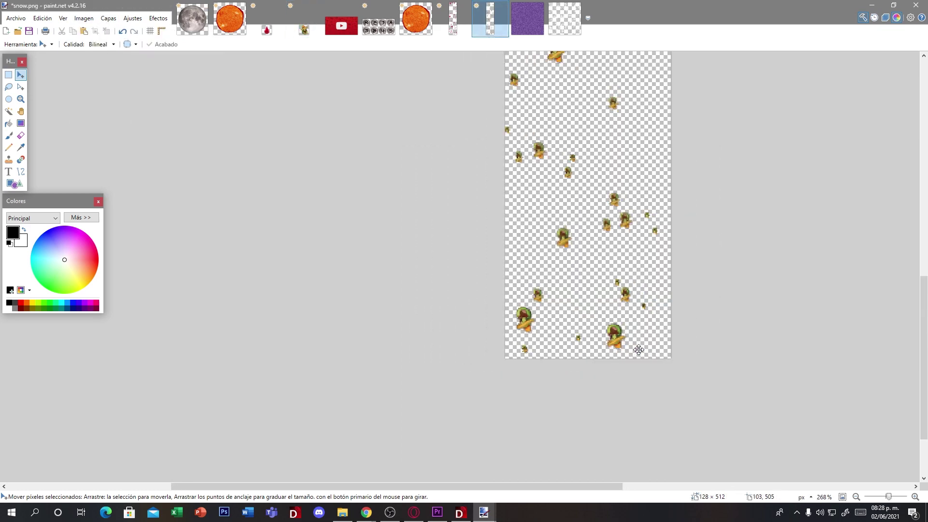
{"action": "scroll", "coordinate": [639, 350], "scroll_direction": "up", "scroll_amount": 5}
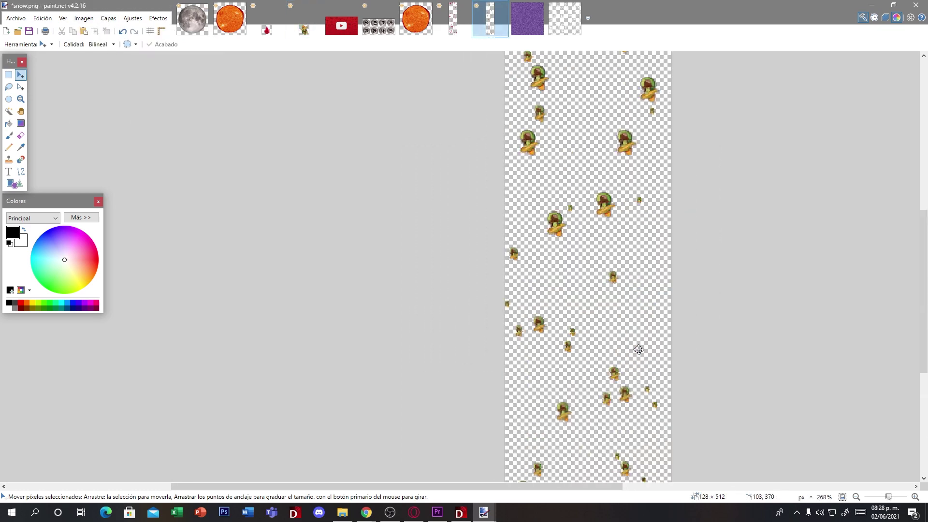
{"action": "scroll", "coordinate": [659, 363], "scroll_direction": "up", "scroll_amount": 3}
{"action": "scroll", "coordinate": [660, 364], "scroll_direction": "down", "scroll_amount": 3}
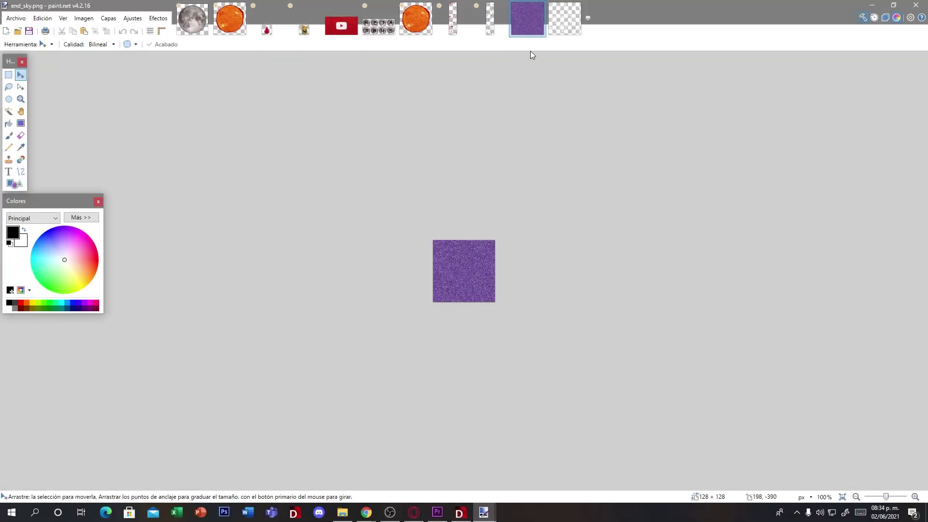
- Cover end_sky.png with the red YouTube picture and draw coloured pencil lines over the clouds in clouds.png
{"action": "left_click", "coordinate": [343, 26]}
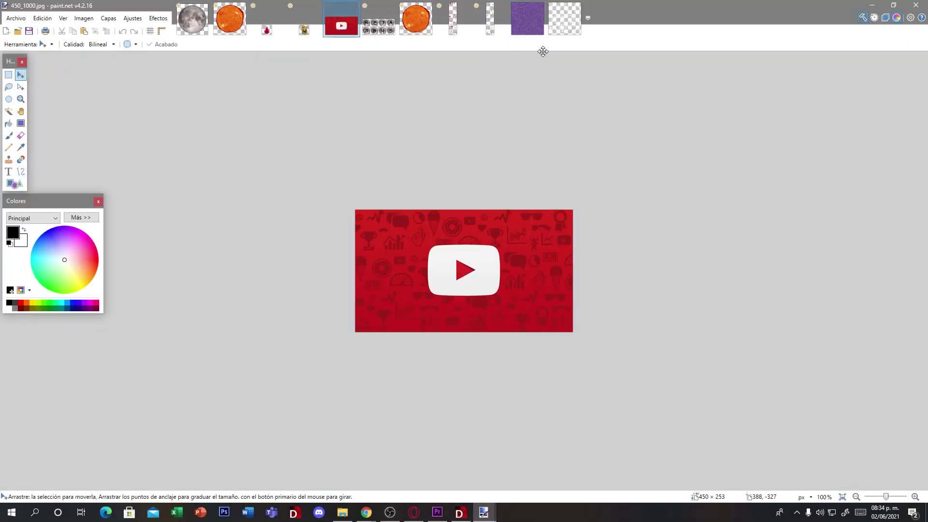
{"action": "left_click", "coordinate": [565, 26]}
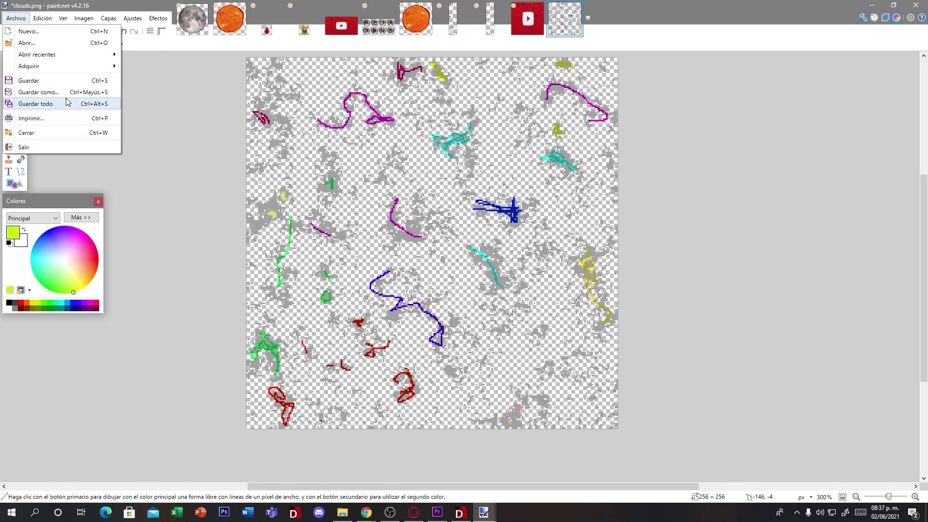
- Save all open images, accepting quality 95 and 4:2:2 chroma subsampling for Moon.jpg
{"action": "left_click", "coordinate": [68, 103]}
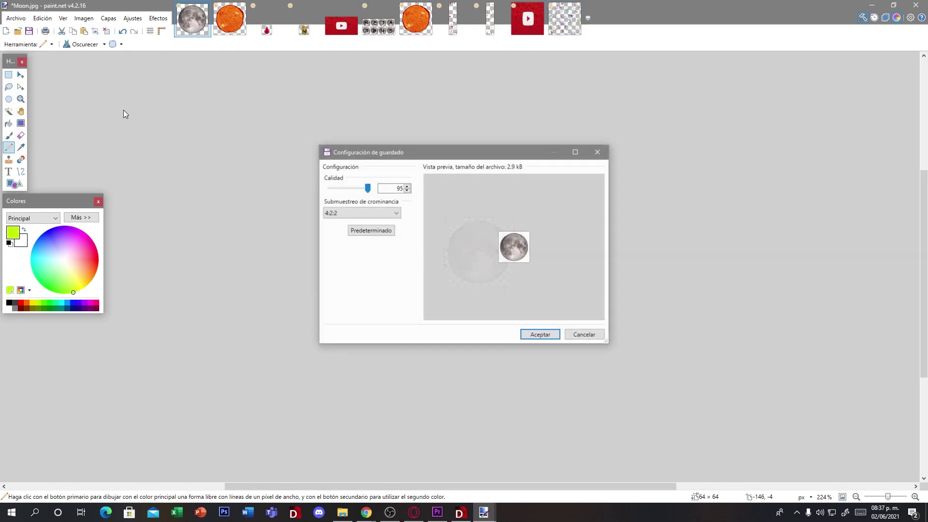
{"action": "left_click", "coordinate": [549, 338]}
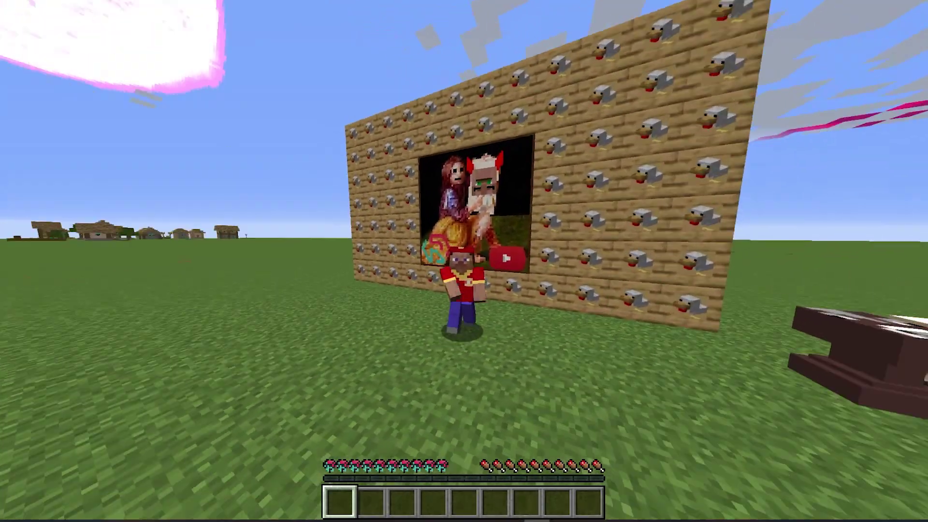
- Switch to Minecraft and examine the player in the different camera perspectives, the retextured wall and the large painting
{"action": "key", "text": "F5"}
{"action": "key", "text": "F5"}
{"action": "key", "text": "F5"}
{"action": "key", "text": "F5"}
{"action": "key", "text": "w"}
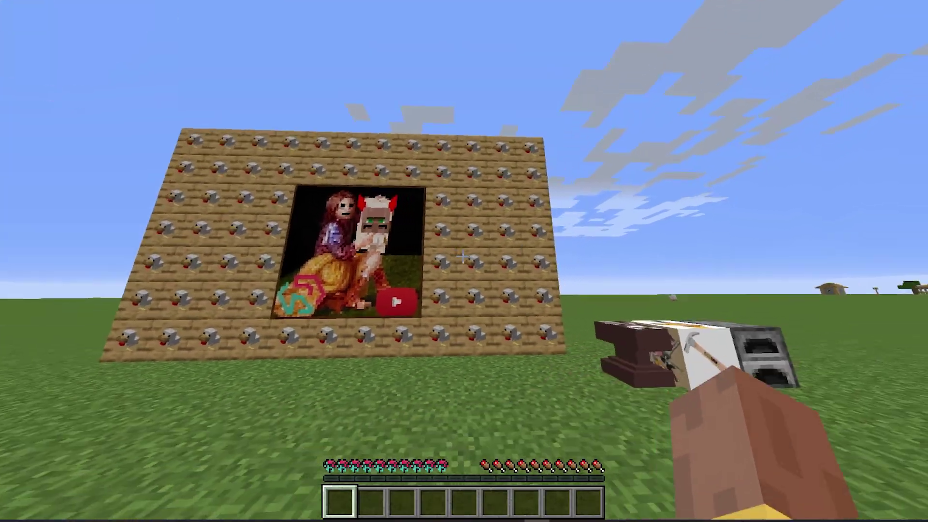
{"action": "key", "text": "c"}
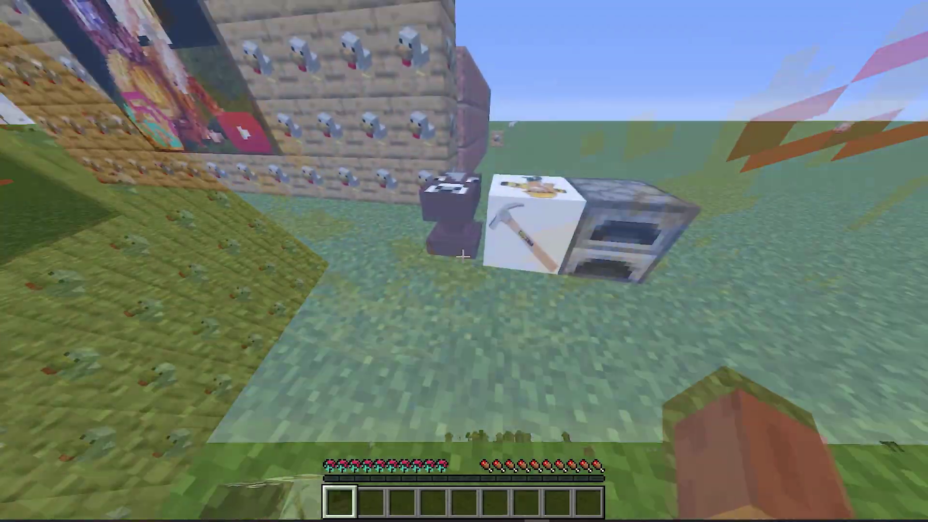
- Open the anvil and the crafting table in turn to check their retextured interfaces
{"action": "right_click", "coordinate": [463, 257]}
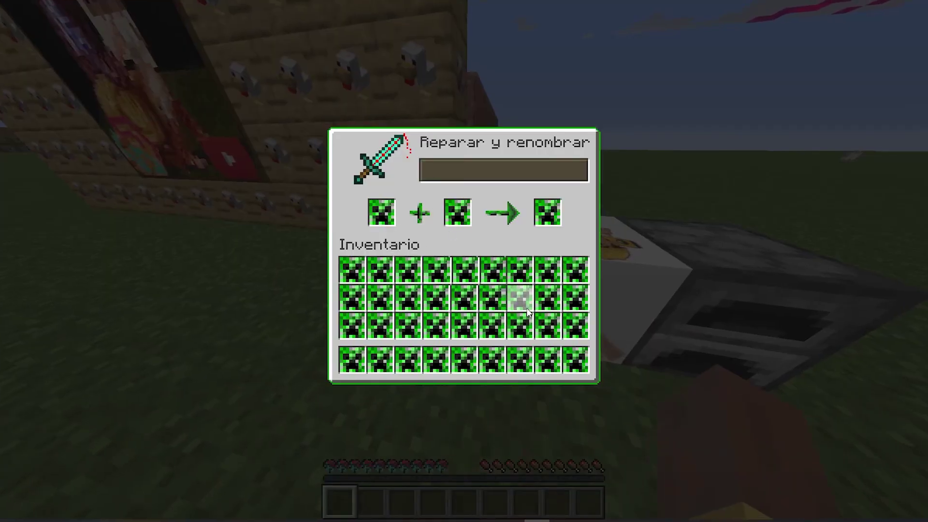
{"action": "key", "text": "Escape"}
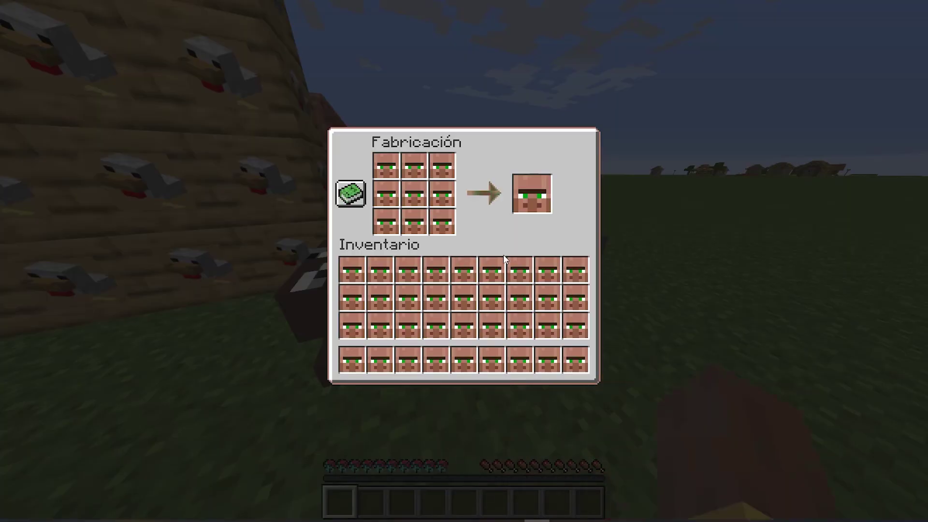
{"action": "left_click", "coordinate": [345, 194]}
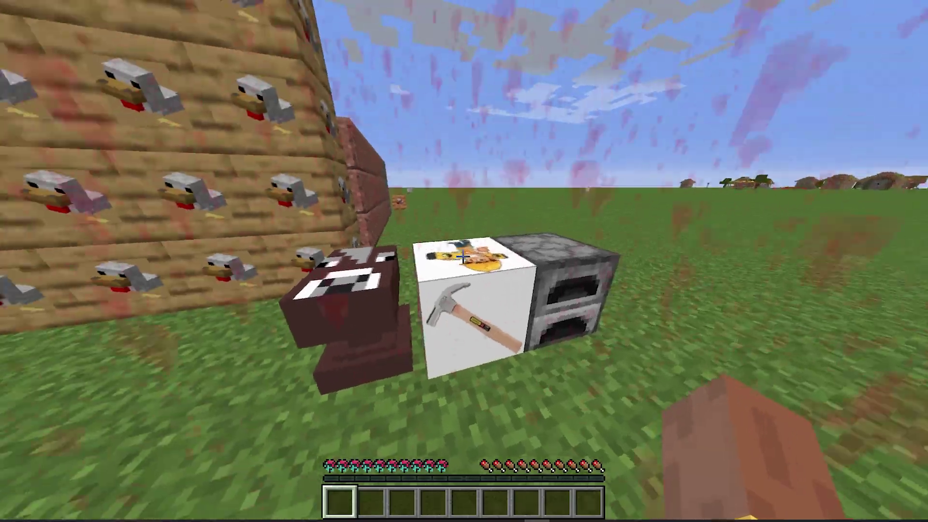
- Look up at the retextured rain and sun, and clear the weather with the weather clear command
{"action": "key", "text": "s"}
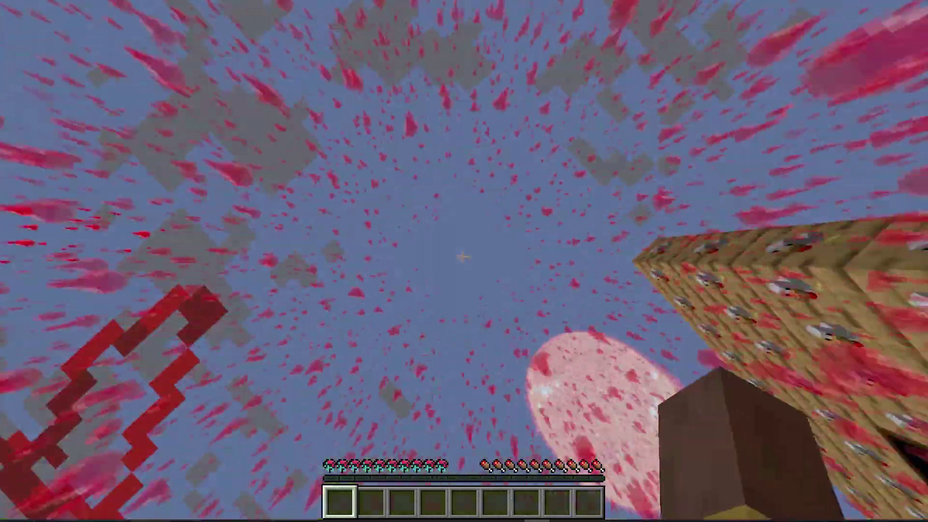
{"action": "key", "text": "c"}
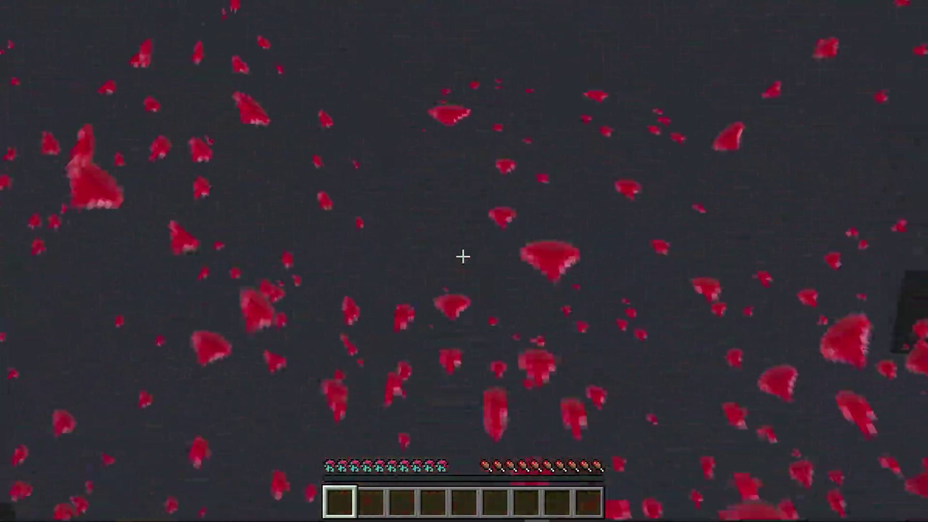
{"action": "key", "text": "slash"}
{"action": "type", "text": "weath"}
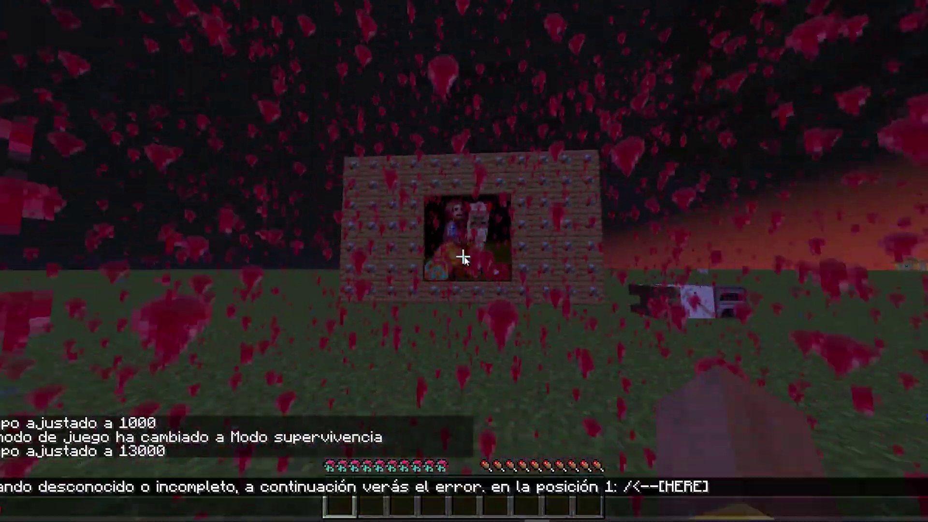
{"action": "type", "text": "er clear"}
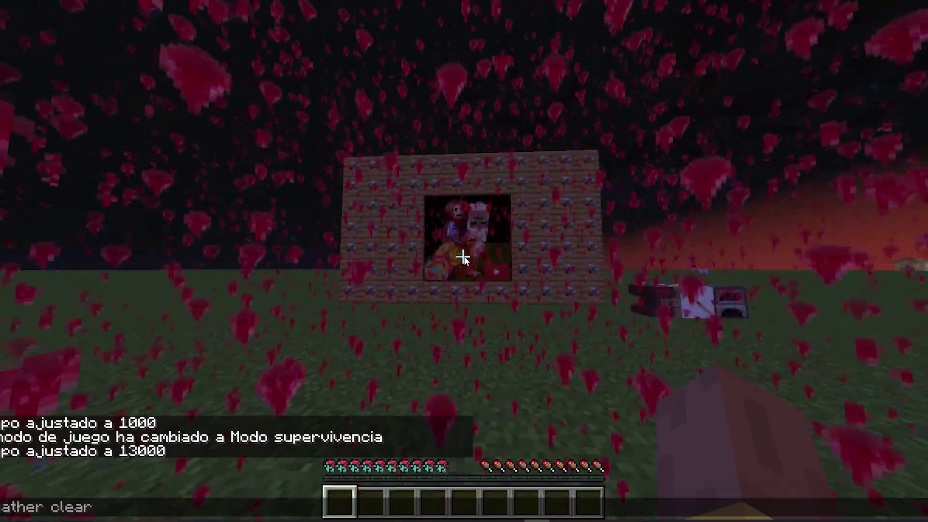
{"action": "key", "text": "Return"}
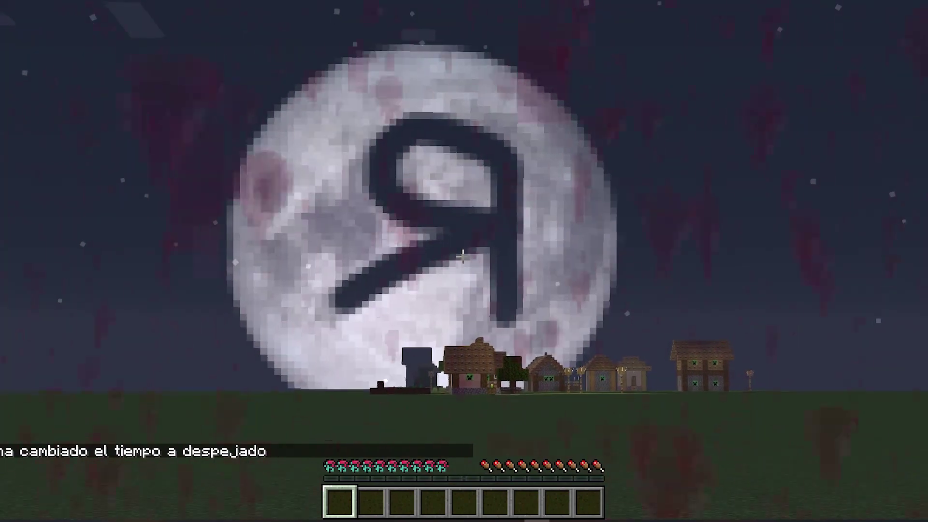
- Examine the retextured moon over the village and the sun setting on the horizon
{"action": "key", "text": "c"}
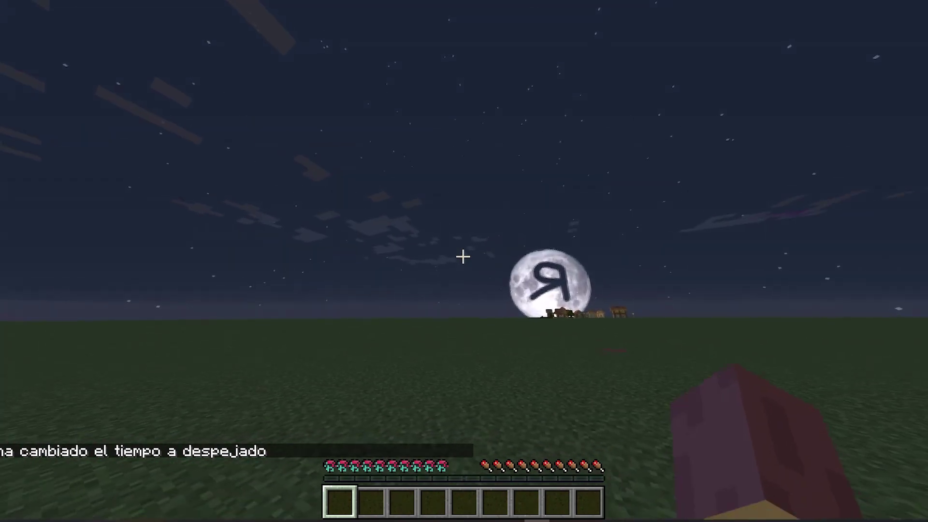
{"action": "key", "text": "w"}
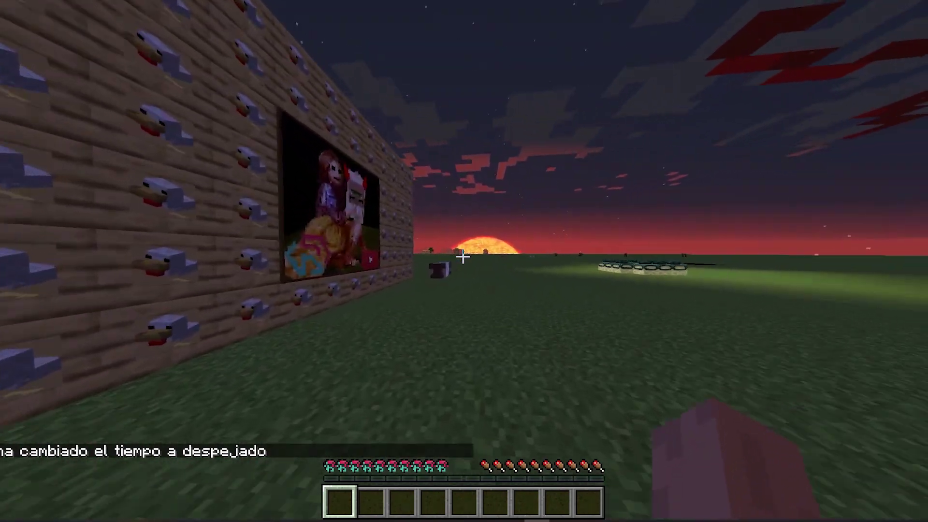
{"action": "key", "text": "w"}
- Change the game mode to creative with the gamemode command
{"action": "key", "text": "slash"}
{"action": "type", "text": "gamemode creat"}
{"action": "key", "text": "Tab"}
{"action": "key", "text": "Return"}
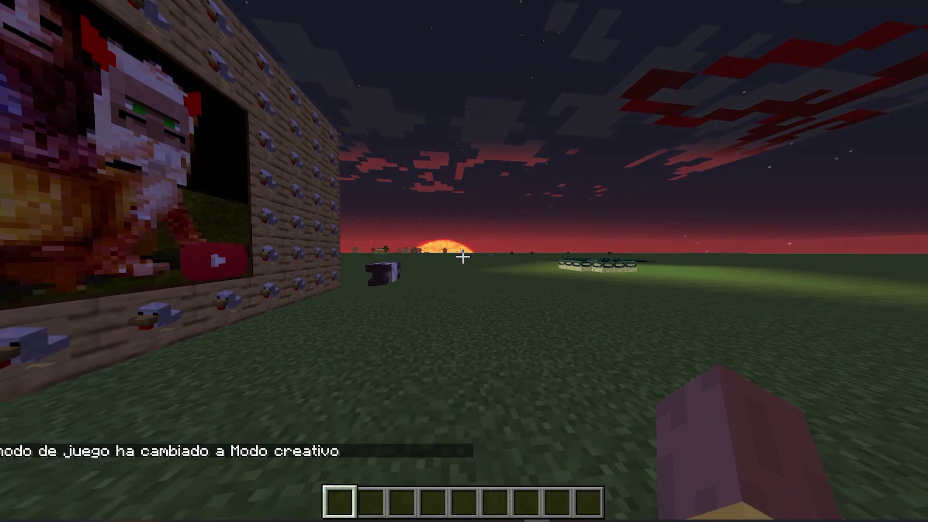
- Take armour and enchanted books from the creative inventory and enchant the diamond chestplate with a book in the anvil
{"action": "key", "text": "e"}
{"action": "left_click", "coordinate": [464, 374]}
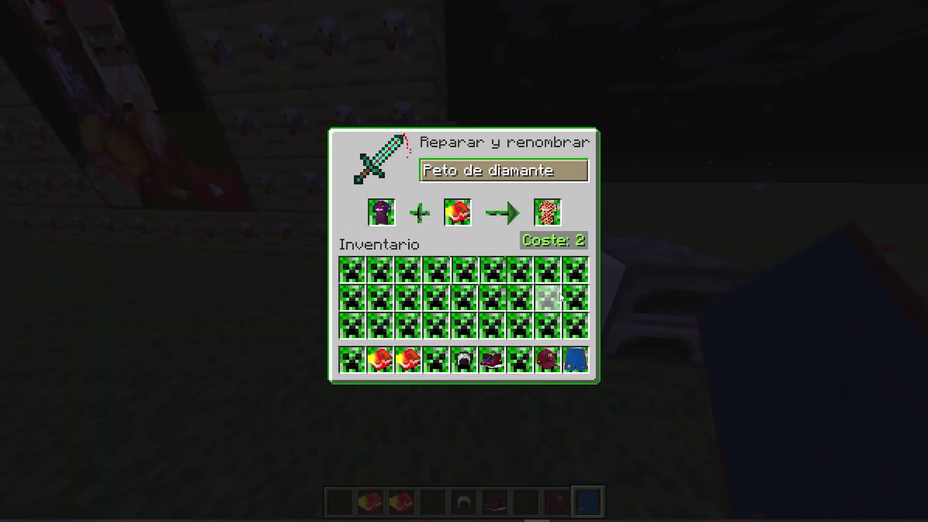
{"action": "left_click", "coordinate": [550, 213]}
{"action": "left_click", "coordinate": [447, 365]}
{"action": "key", "text": "Escape"}
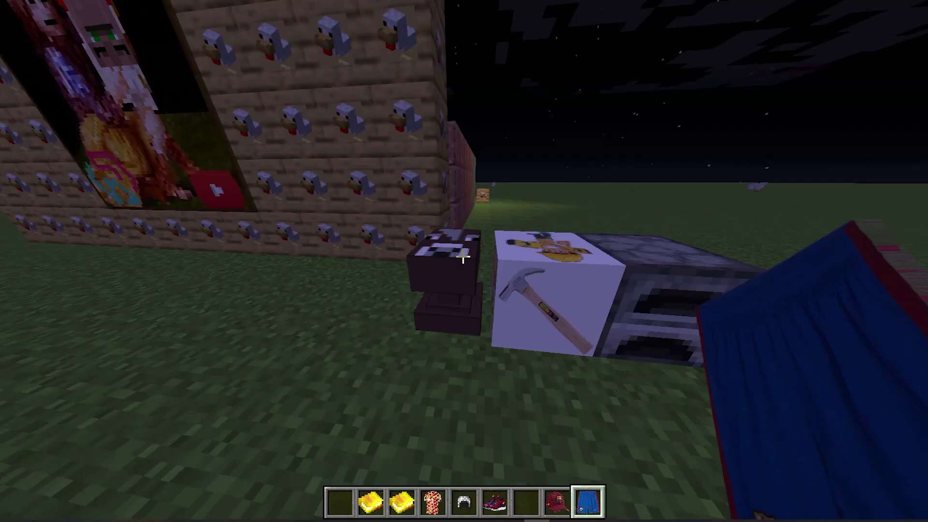
- Equip the enchanted diamond chestplate in the player's body armour slot
{"action": "key", "text": "e"}
{"action": "left_click", "coordinate": [578, 379]}
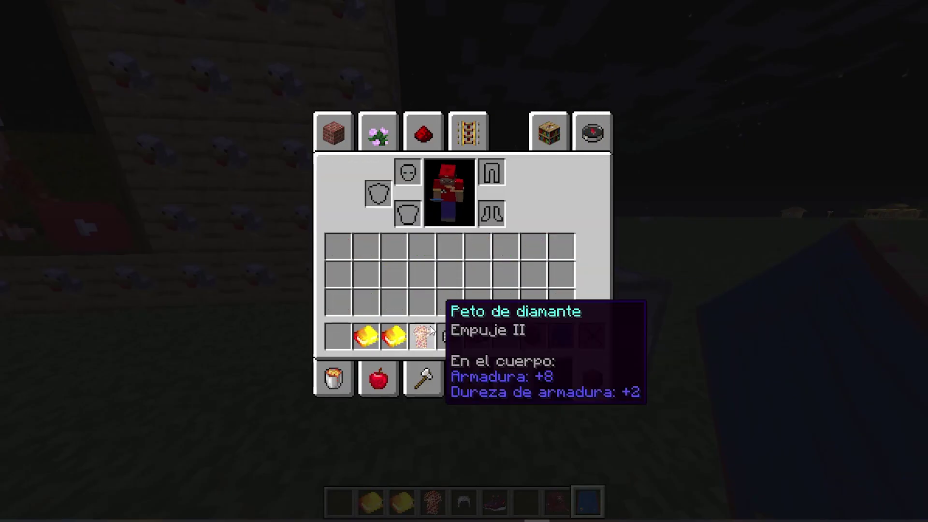
{"action": "left_click", "coordinate": [408, 213]}
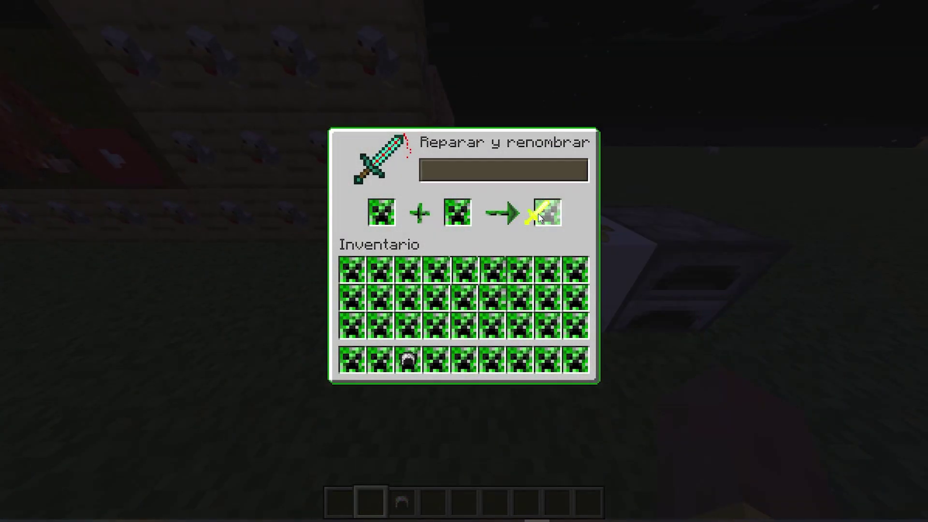
- Move the enchanted iron sword from the anvil's output into the hotbar and hold it
{"action": "left_click", "coordinate": [530, 349]}
{"action": "key", "text": "Escape"}
{"action": "scroll", "coordinate": [464, 261], "scroll_direction": "down", "scroll_amount": 5}
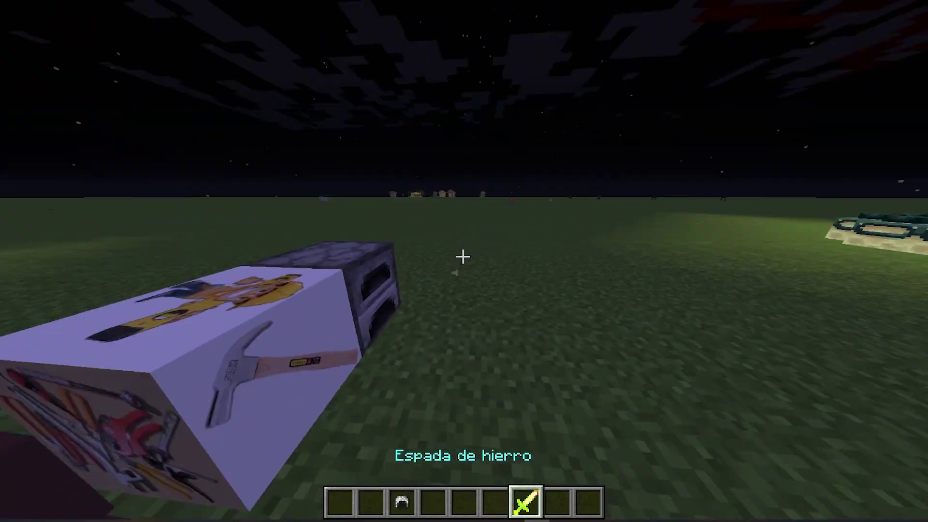
- Run and jump in the different camera perspectives to examine the enchantment glint on the worn armour and sword
{"action": "key", "text": "w"}
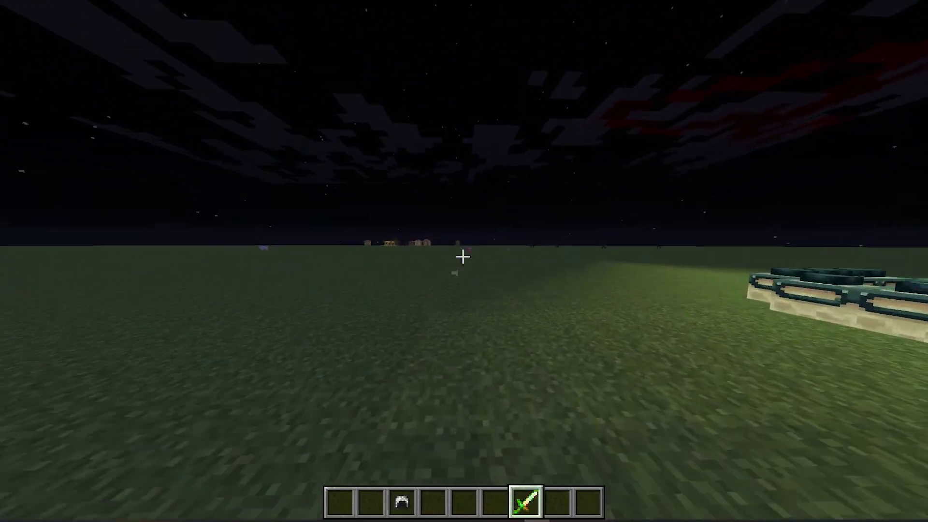
{"action": "key", "text": "F5"}
{"action": "key", "text": "w"}
{"action": "key", "text": "space"}
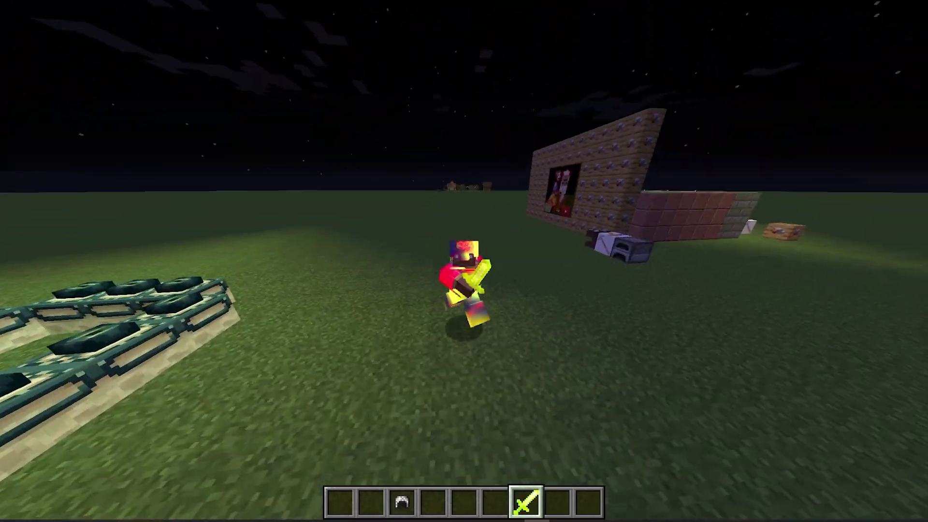
{"action": "key", "text": "w"}
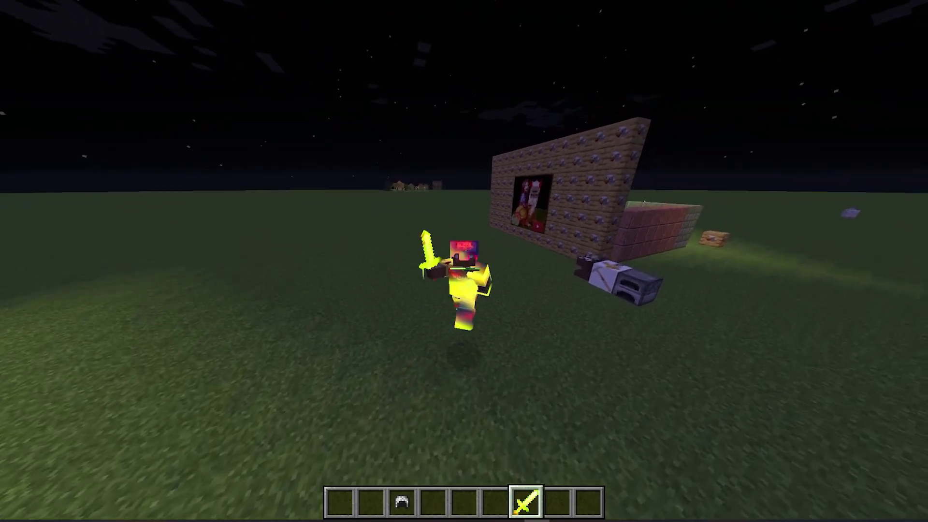
{"action": "key", "text": "F5"}
{"action": "key", "text": "F5"}
{"action": "key", "text": "F5"}
{"action": "key", "text": "F5"}
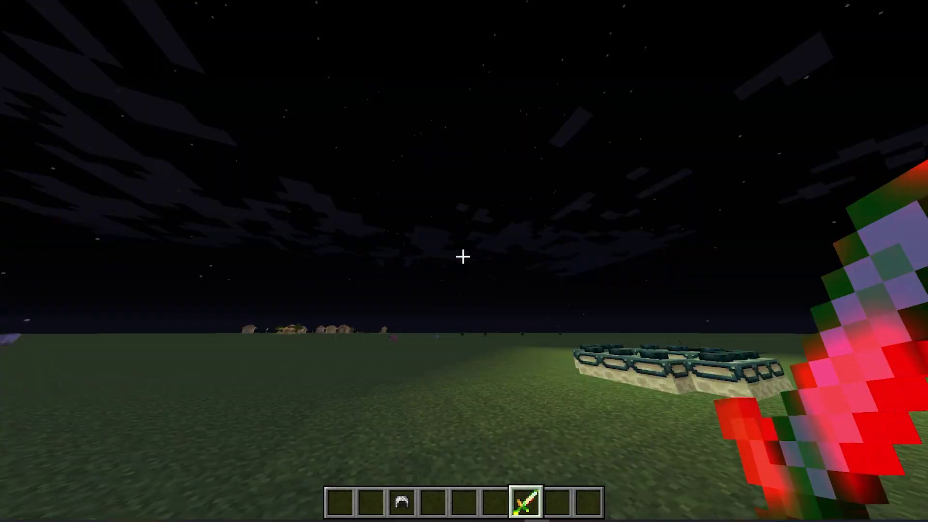
- Walk to the End portal and examine the YouTube logo pattern on its surface
{"action": "key", "text": "w"}
{"action": "key", "text": "w"}
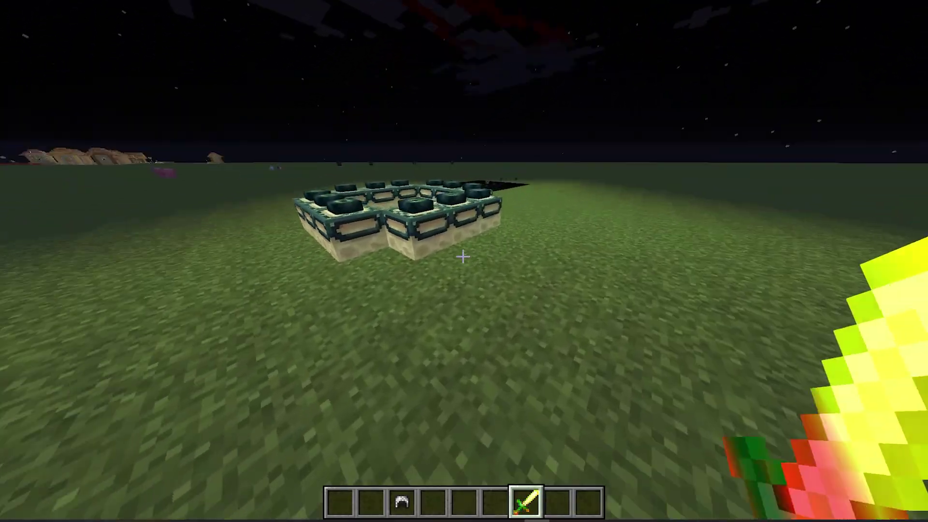
{"action": "key", "text": "w"}
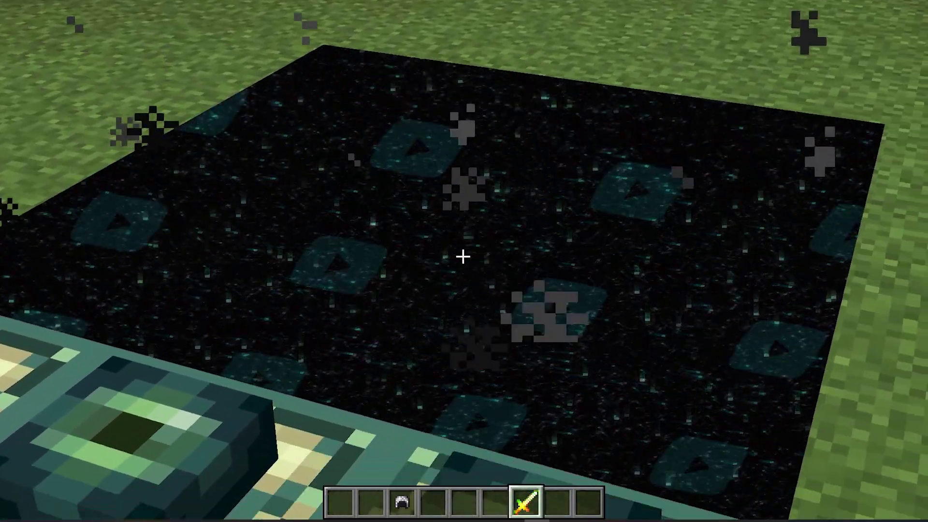
{"action": "key", "text": "w"}
{"action": "key", "text": "w"}
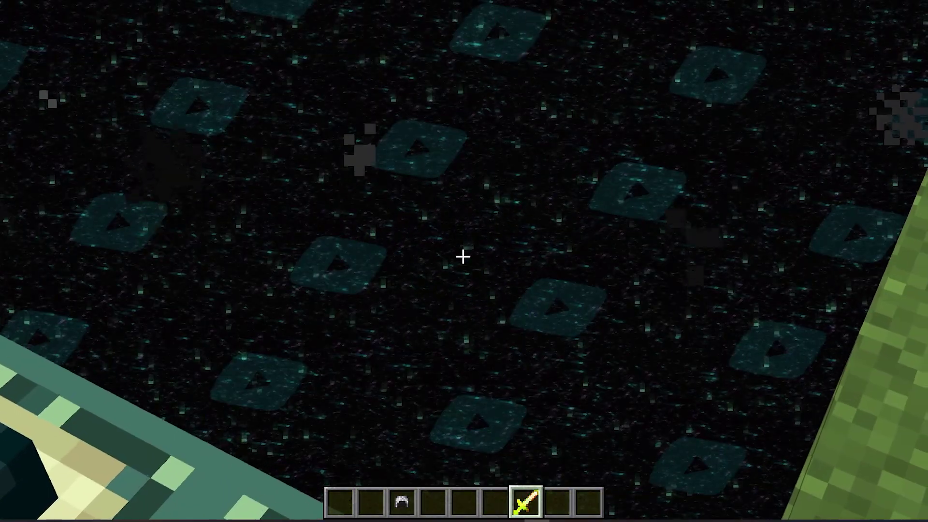